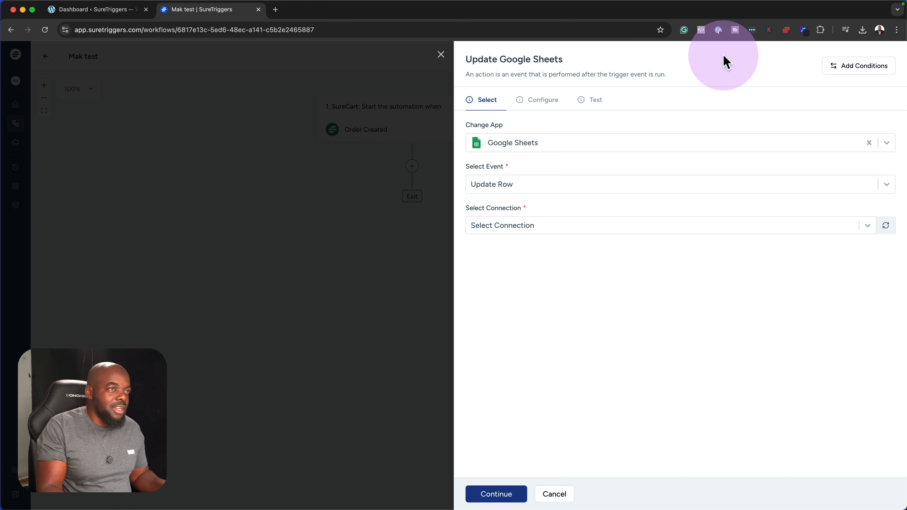
Add conditions to the Google Sheets Update Row action and set the first condition's field to the SureCart order Status
left_click(848, 74)
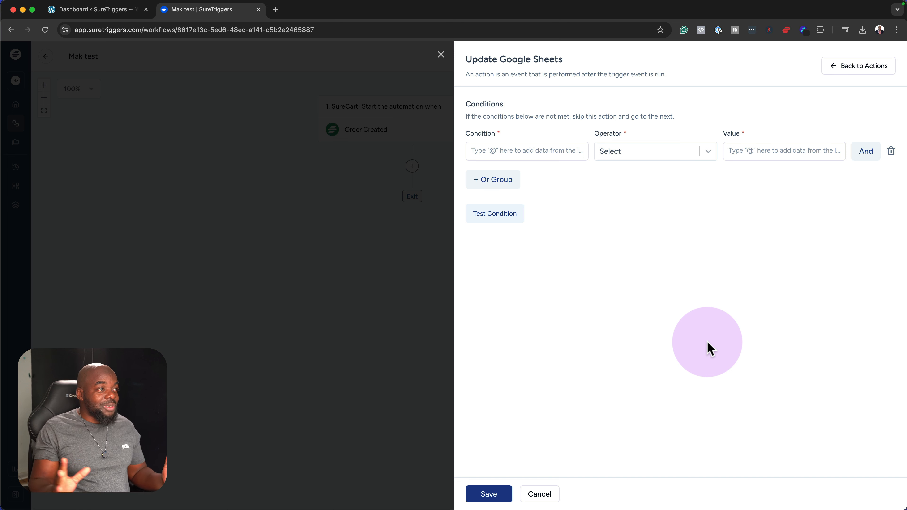
left_click(499, 150)
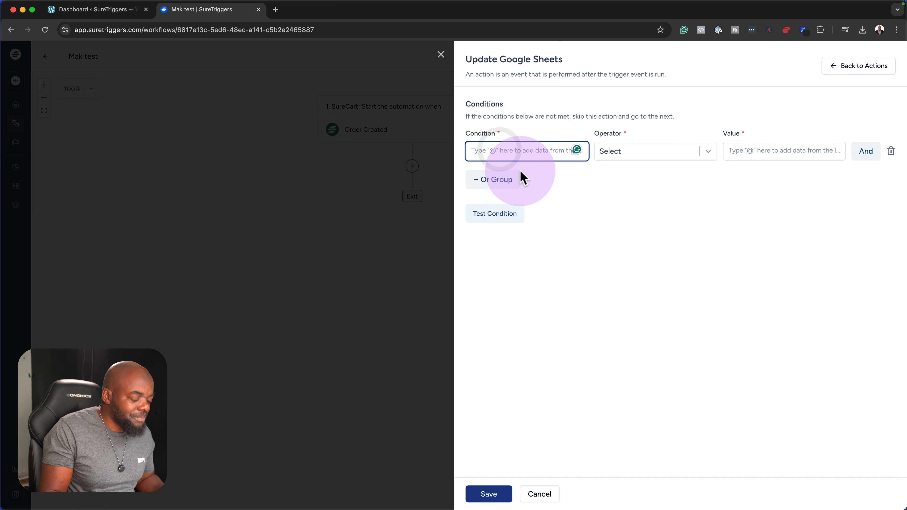
type("@")
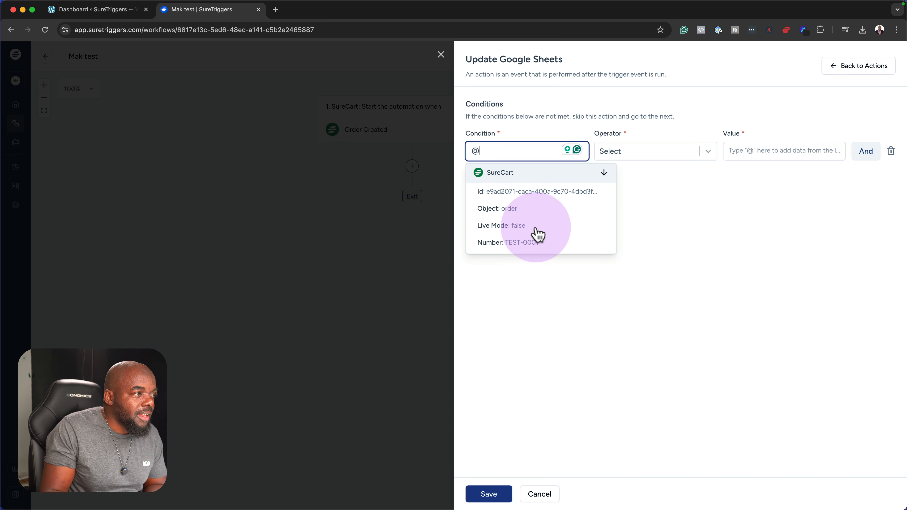
scroll(536, 231, "down", 3)
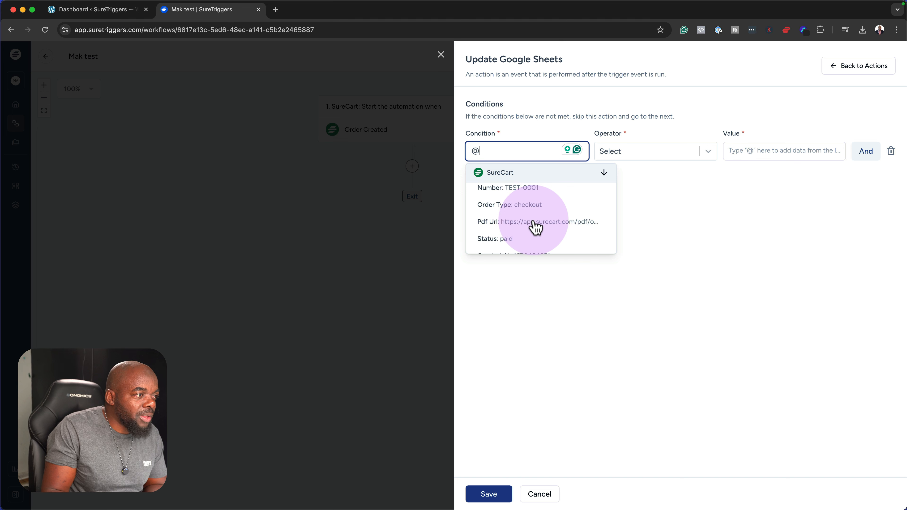
scroll(534, 225, "down", 3)
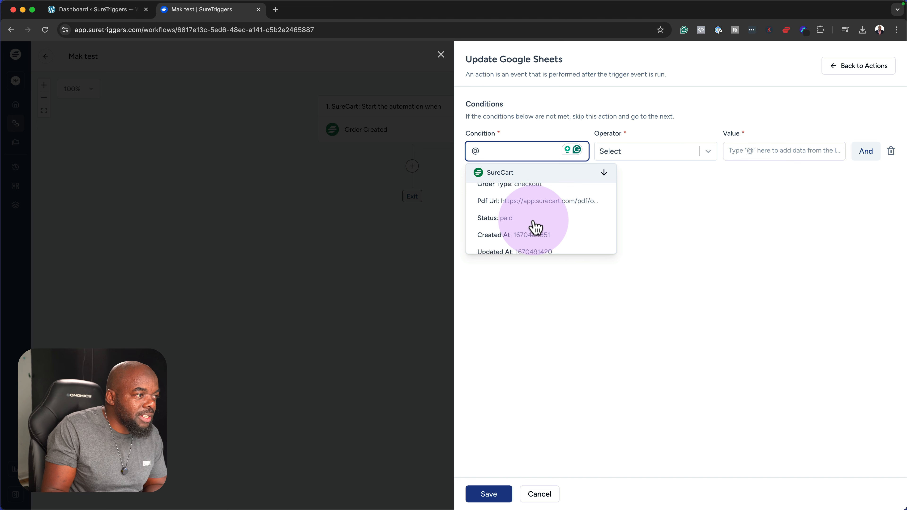
left_click(515, 214)
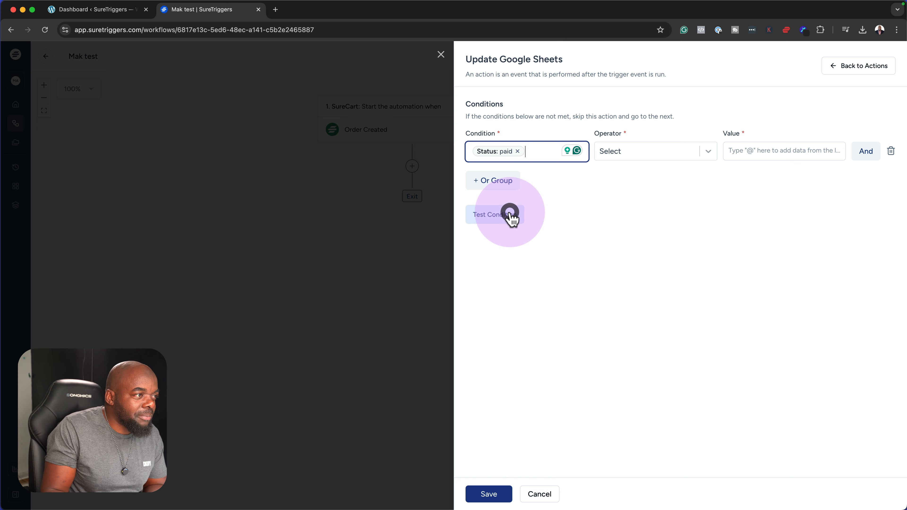
Set the condition's operator to "is equal to" and its value to the SureCart Checkout Full Amount
left_click(628, 153)
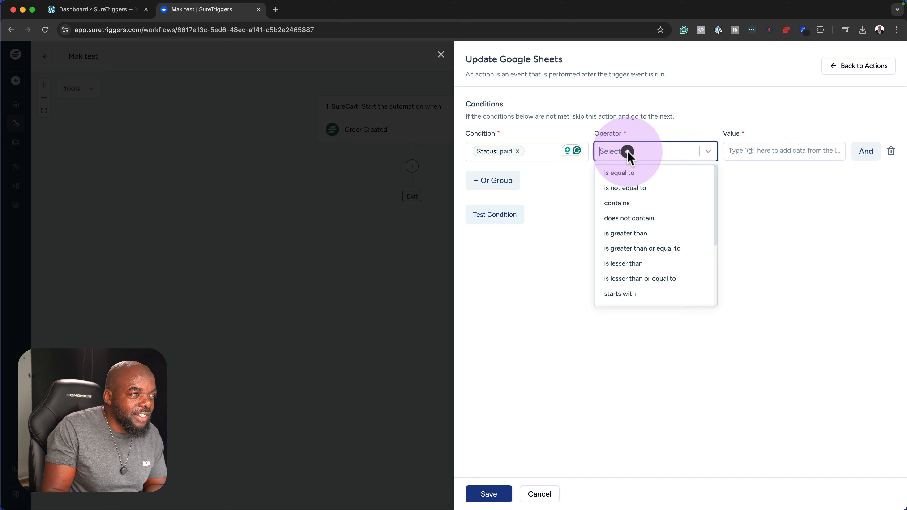
left_click(651, 174)
left_click(757, 149)
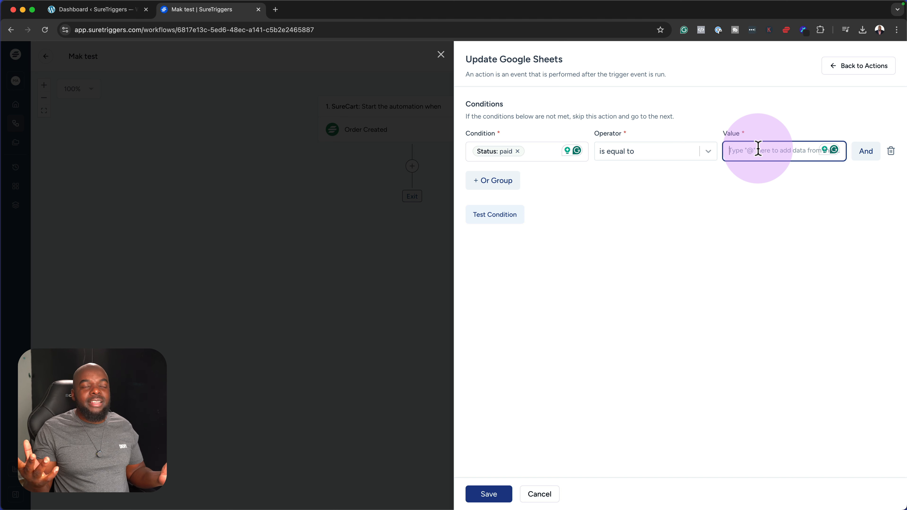
type("@")
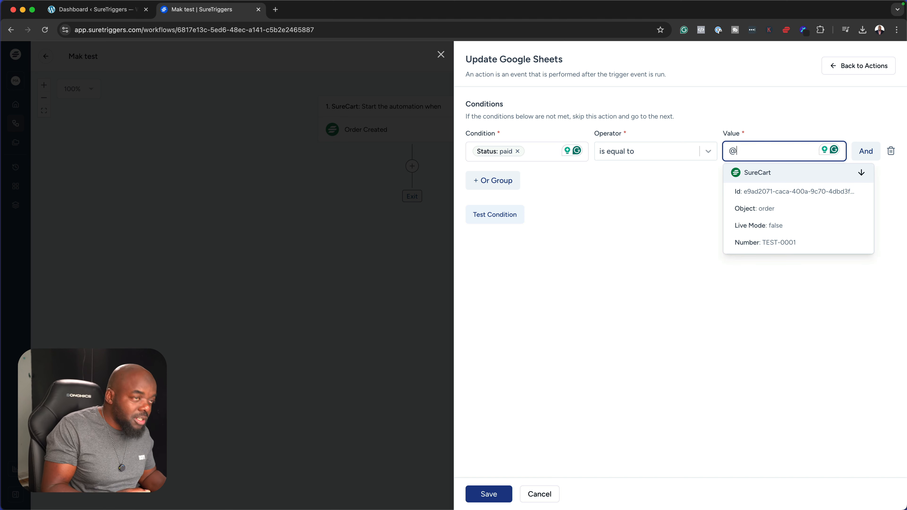
scroll(799, 215, "down", 2)
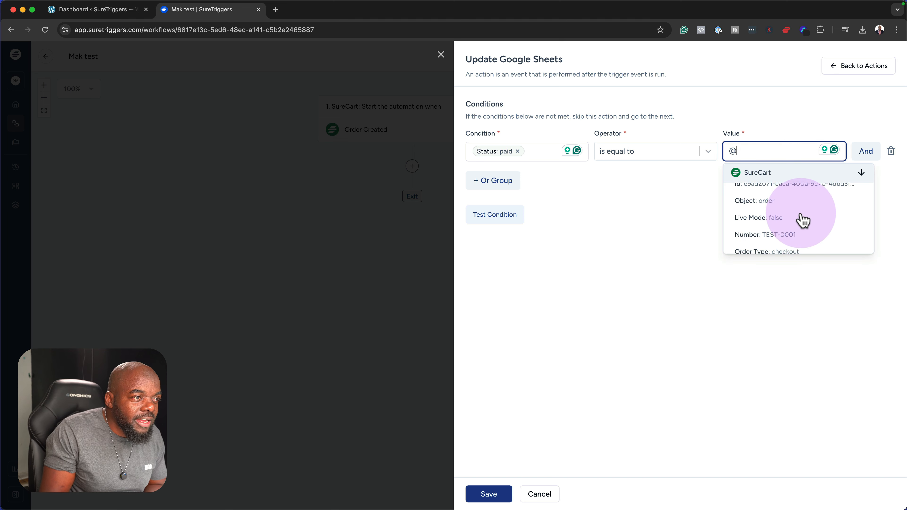
scroll(803, 218, "down", 5)
left_click(781, 224)
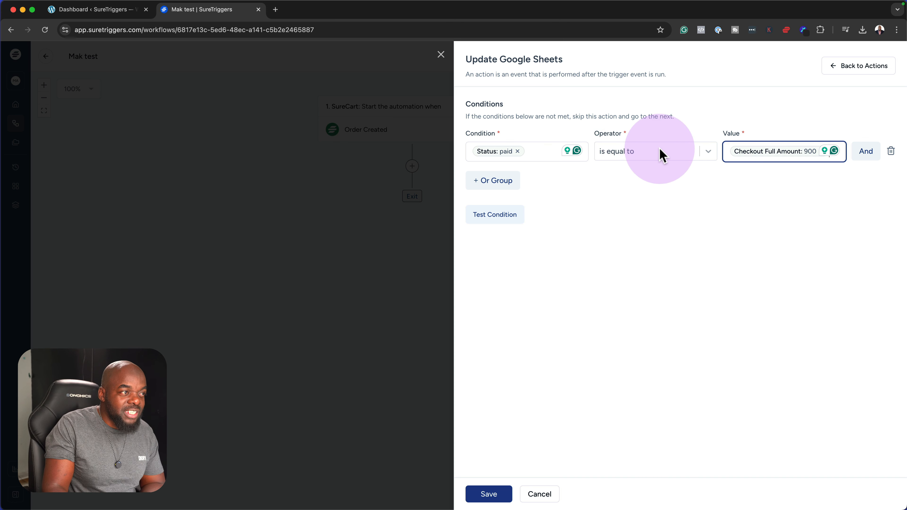
Add an empty And condition row and close the Google Sheets action's settings
left_click(868, 151)
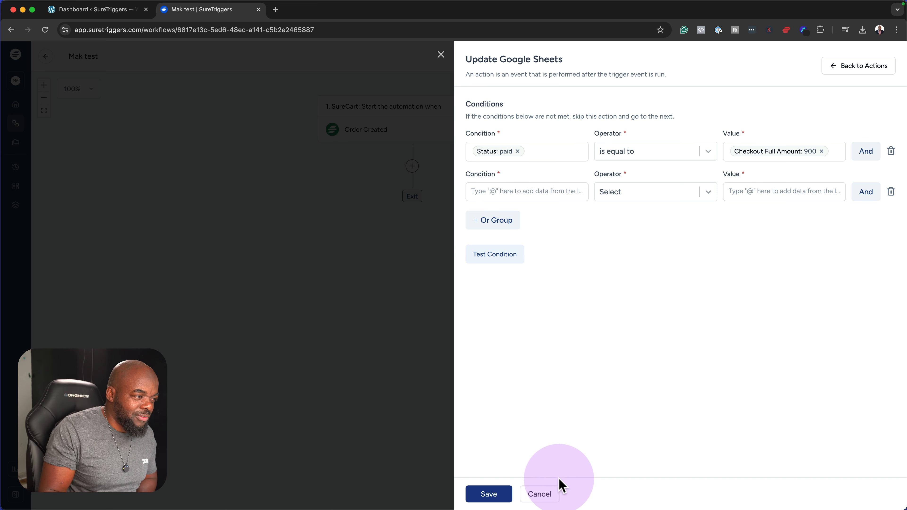
left_click(441, 53)
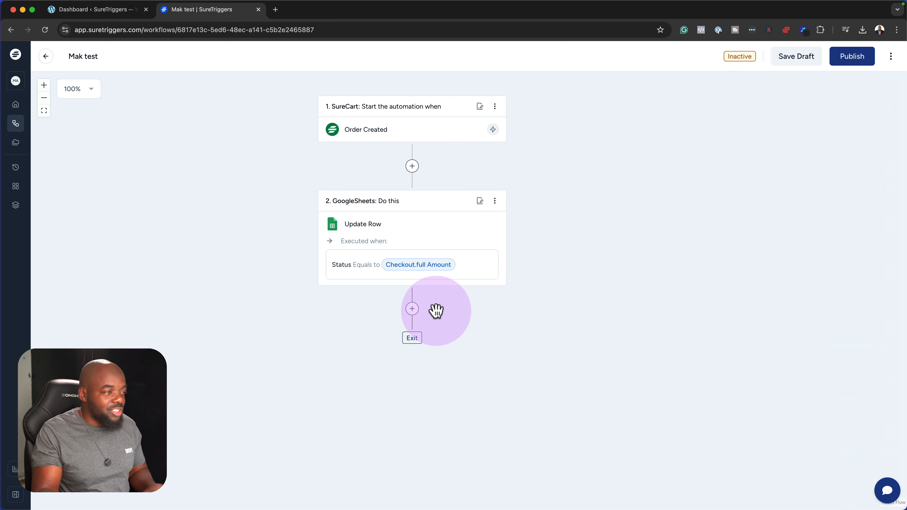
Look at the app choices for adding an action after the Google Sheets step, and go to the dashboard
left_click(413, 309)
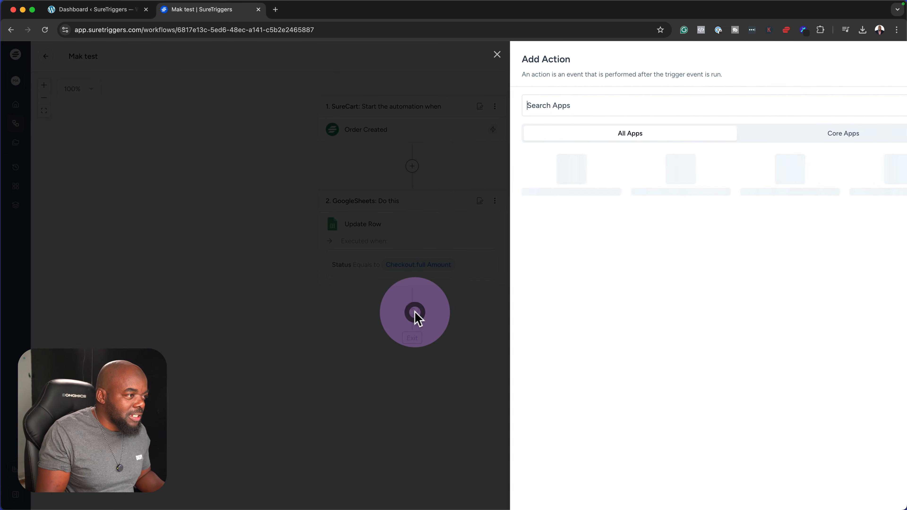
left_click(348, 376)
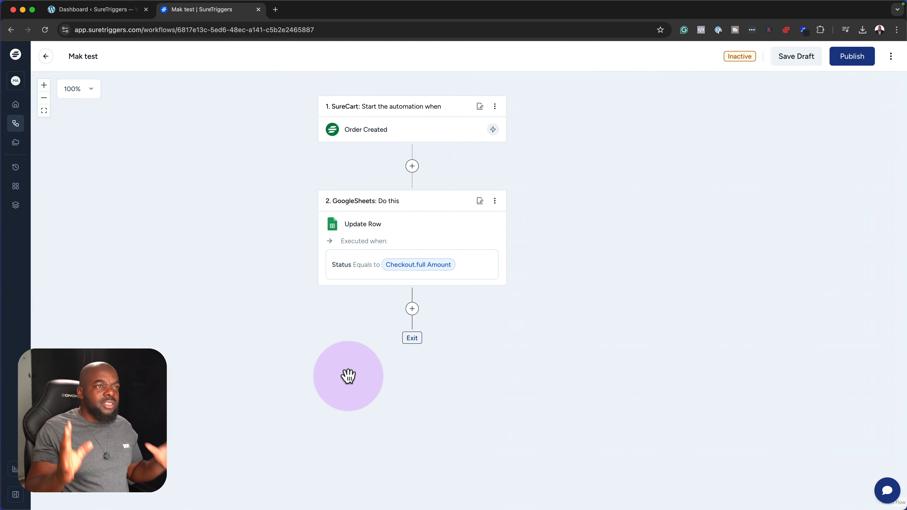
left_click(16, 107)
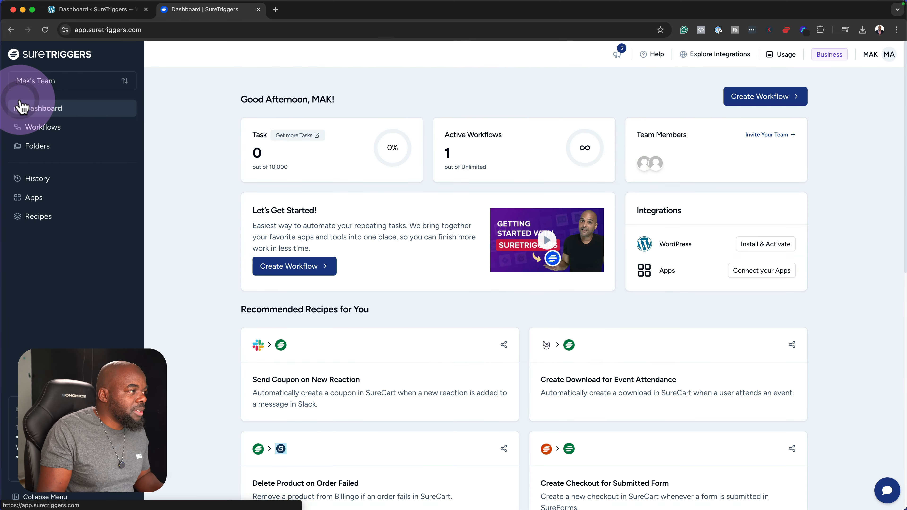
left_click(278, 154)
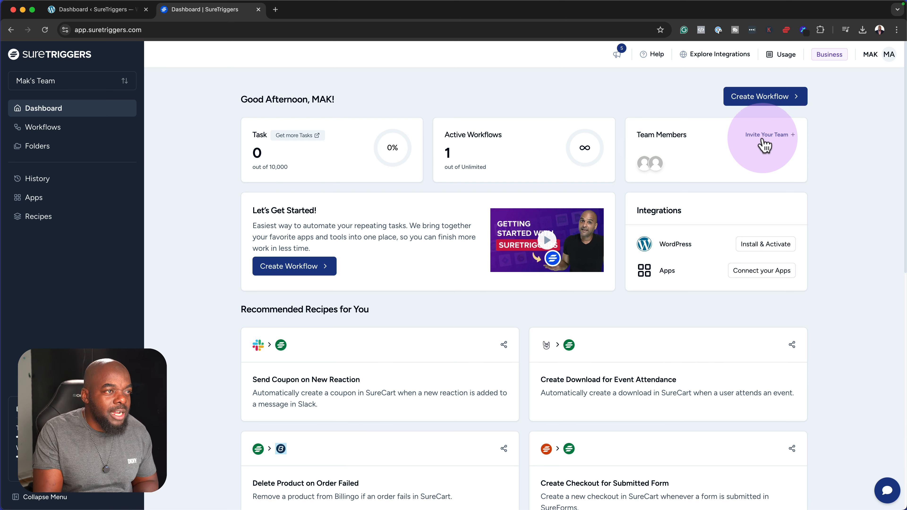
Open the team's member invitation form, review its Owner and Member role options, and close it without sending an invitation
left_click(762, 137)
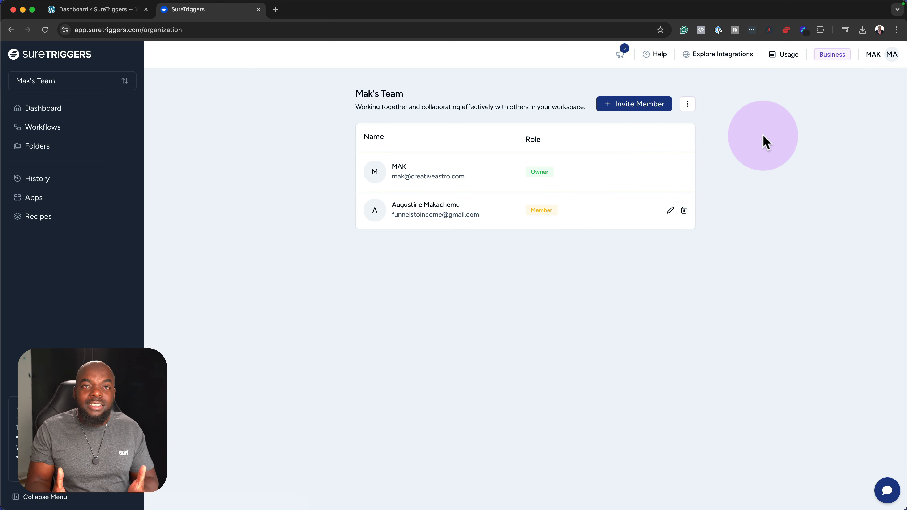
left_click(623, 112)
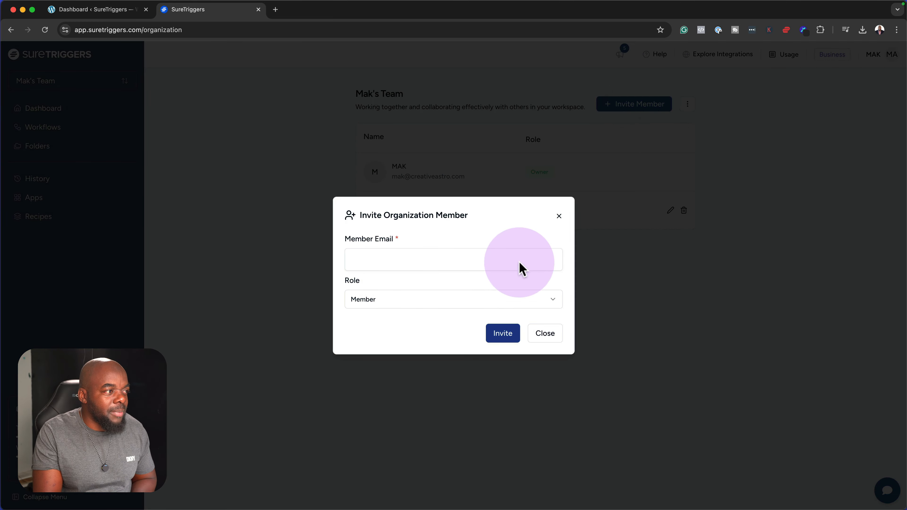
left_click(382, 261)
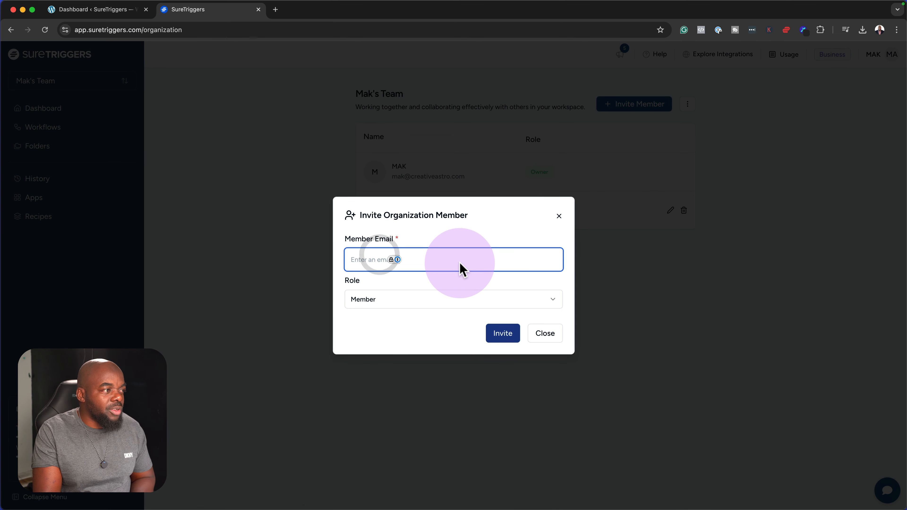
left_click(436, 306)
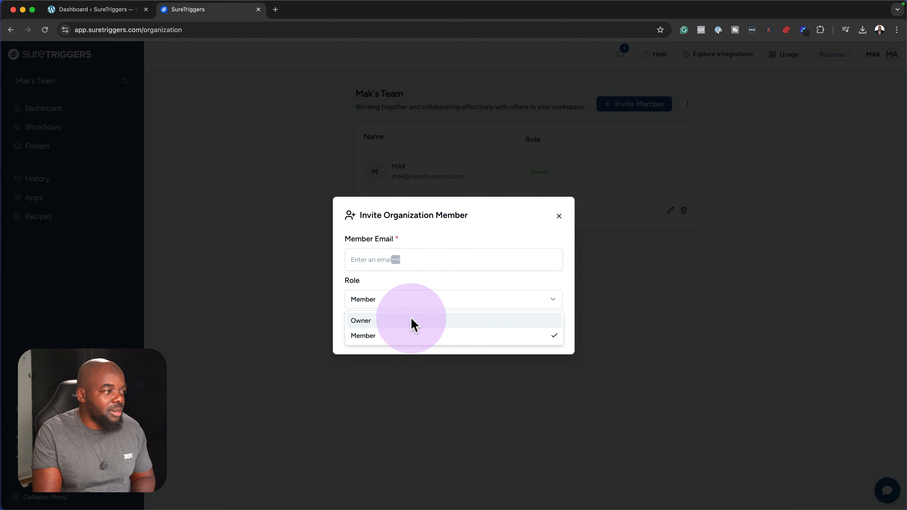
left_click(293, 300)
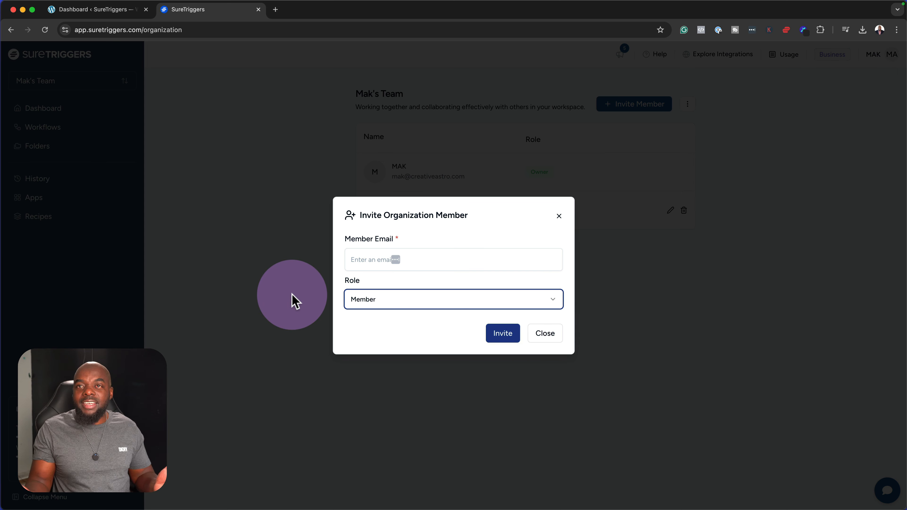
left_click(550, 337)
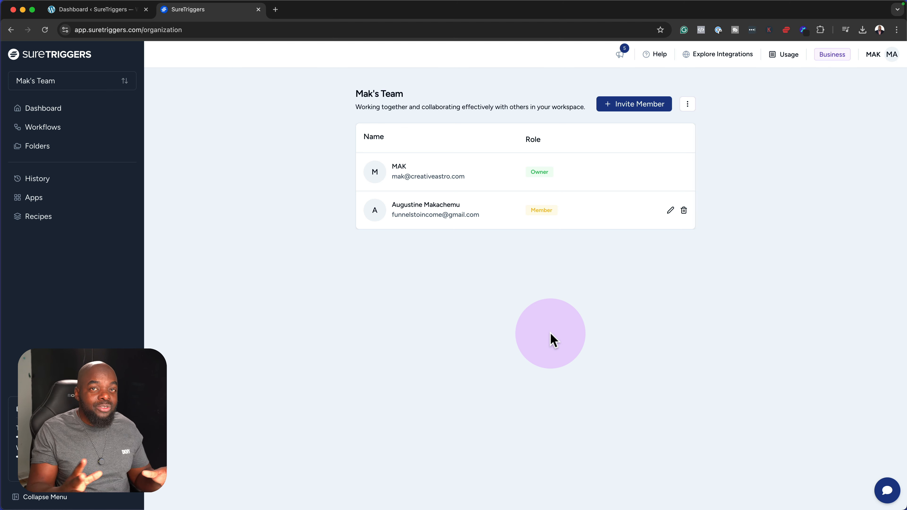
Check the plan's usage and limits, and view the list of workflows
left_click(779, 55)
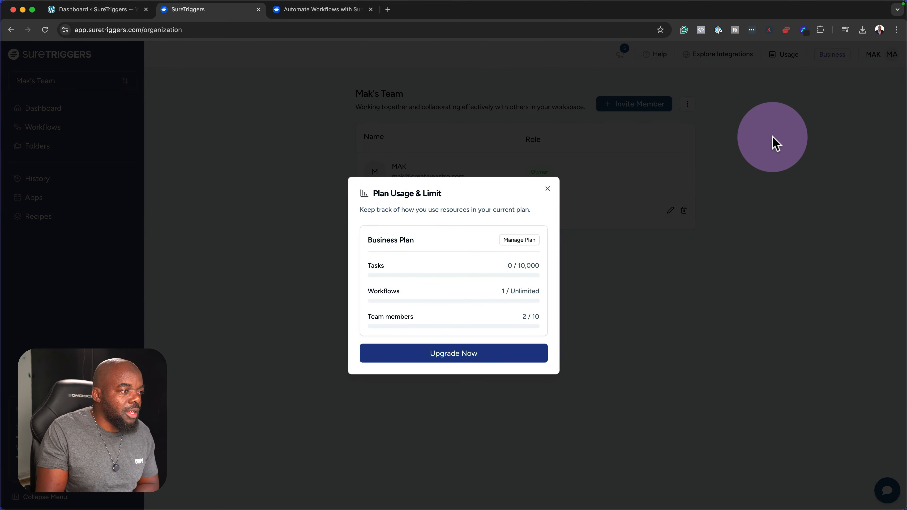
left_click(772, 138)
left_click(61, 114)
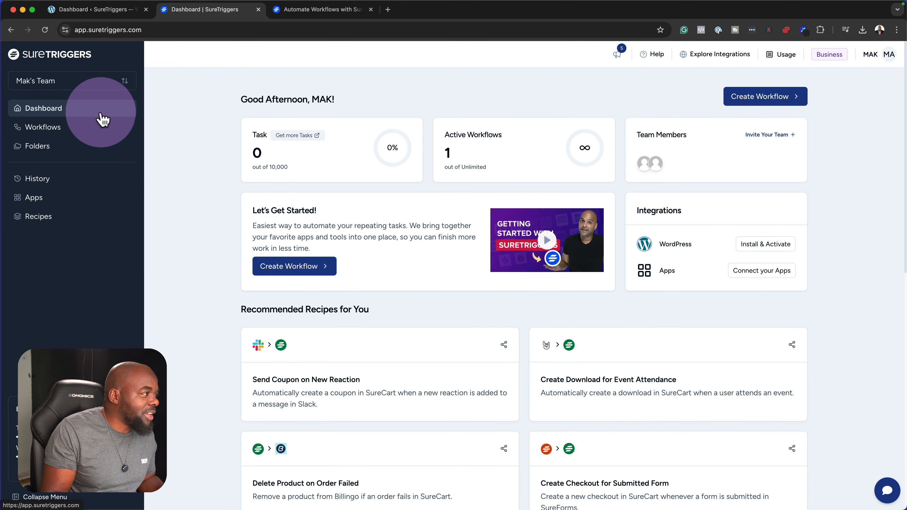
left_click(61, 129)
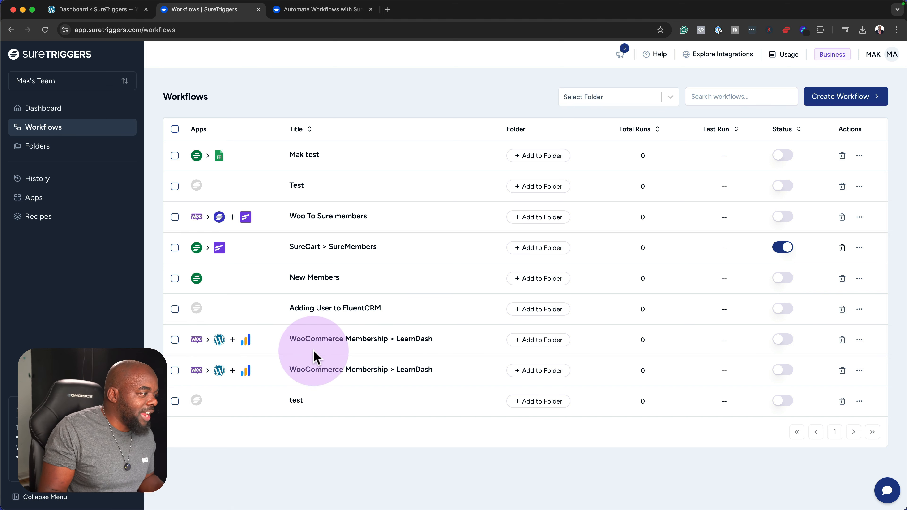
Create a workflow folder named Sales
left_click(57, 150)
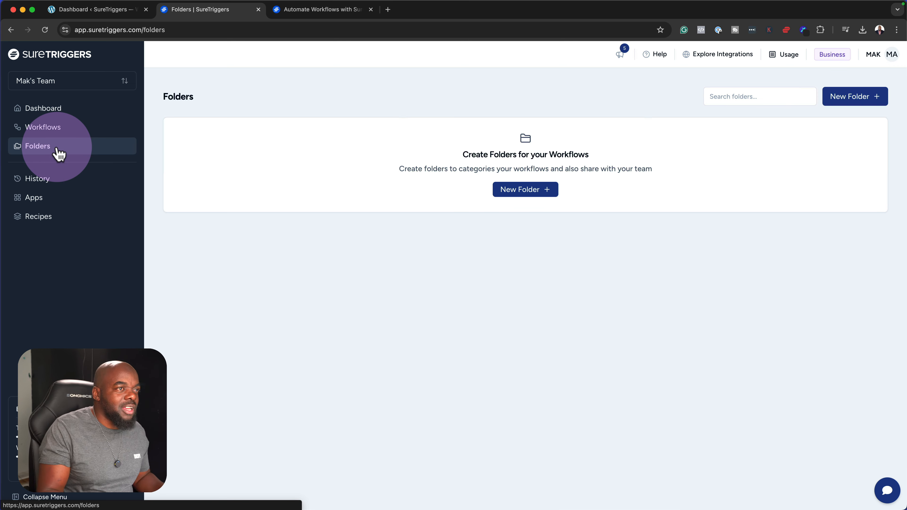
left_click(848, 103)
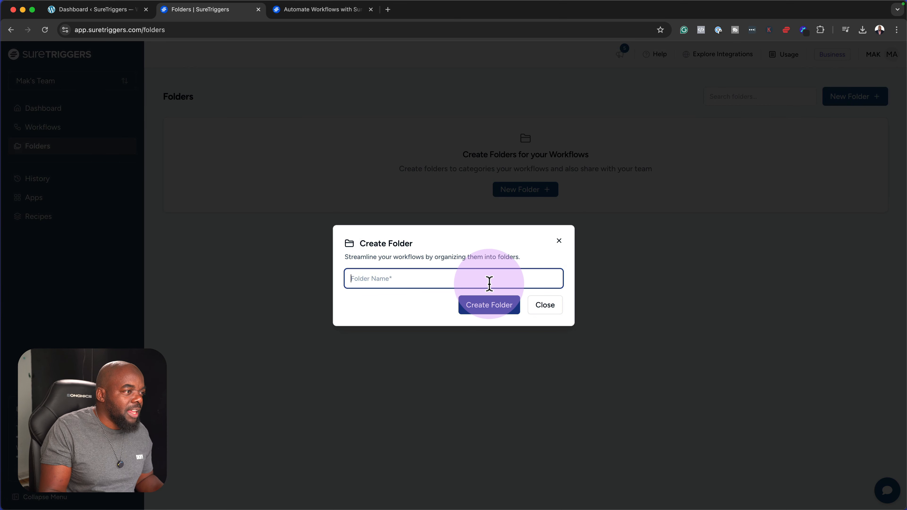
type("S")
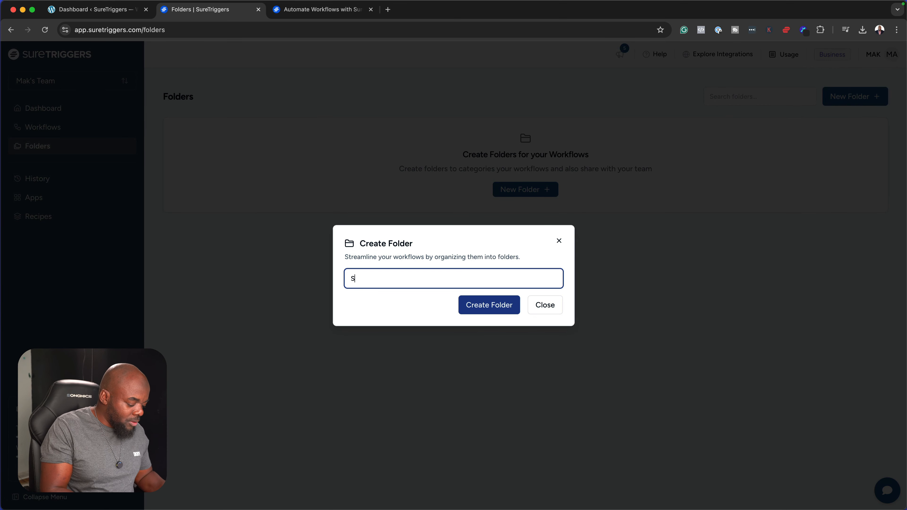
type("ales")
left_click(491, 305)
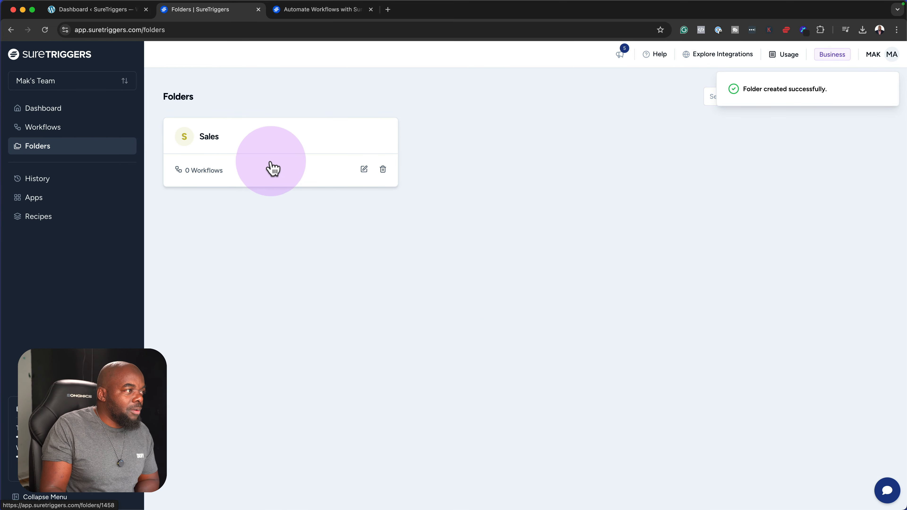
View the contents of the Sales folder and return to the folder list
left_click(233, 178)
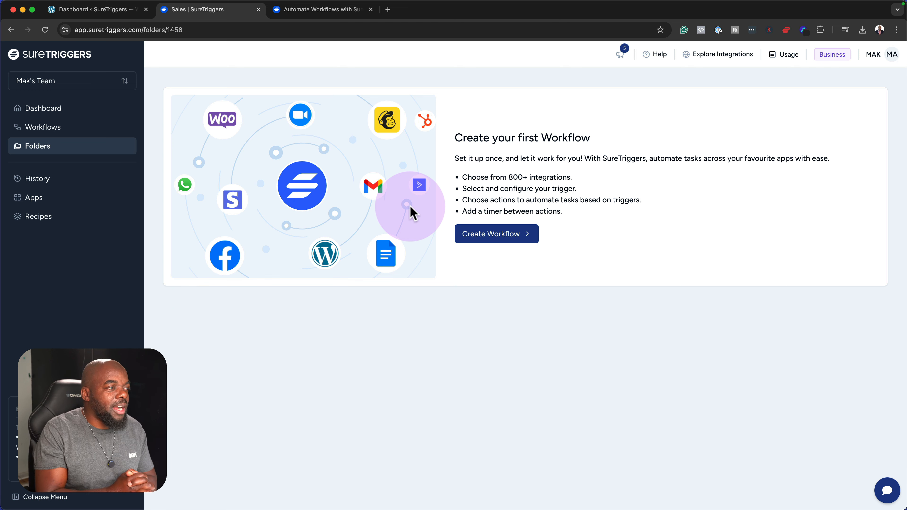
key("super+bracketleft")
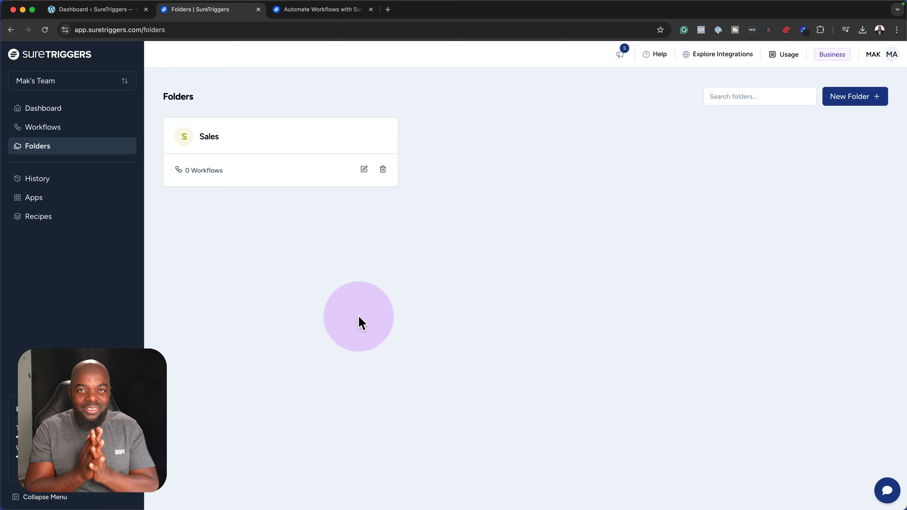
Browse the ready-made automation recipes
left_click(54, 216)
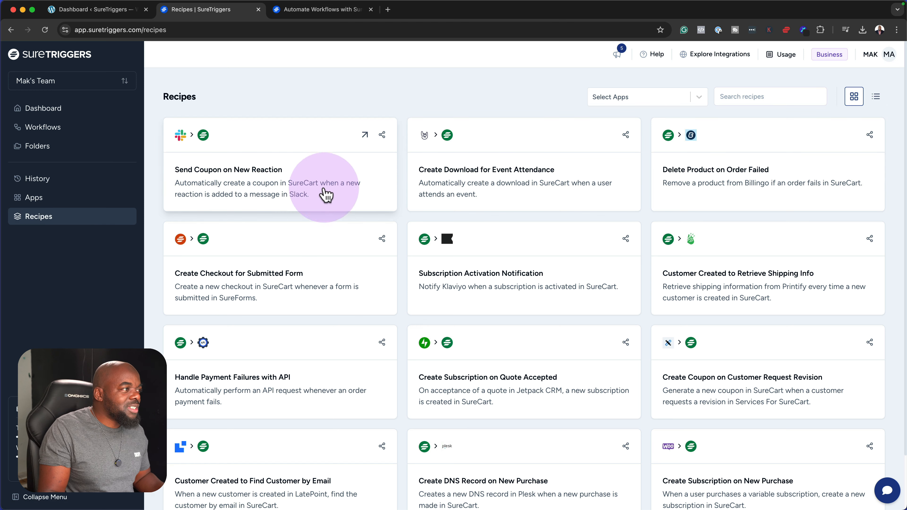
scroll(622, 303, "down", 1)
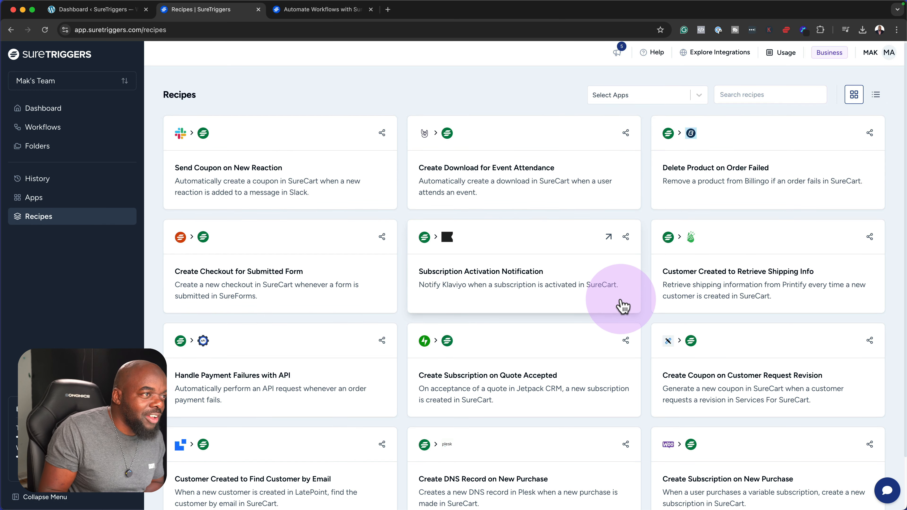
scroll(623, 306, "down", 2)
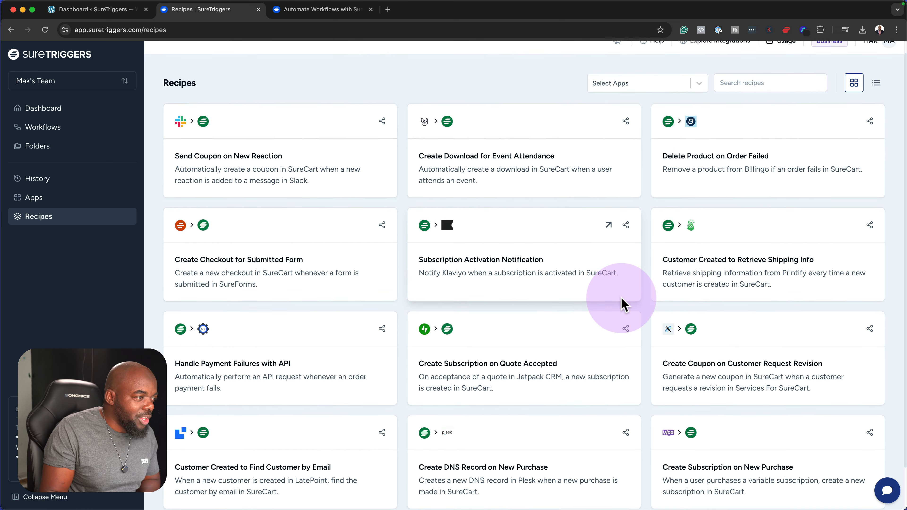
Load two more batches of ready-made automation recipes and look through them
scroll(622, 305, "down", 2)
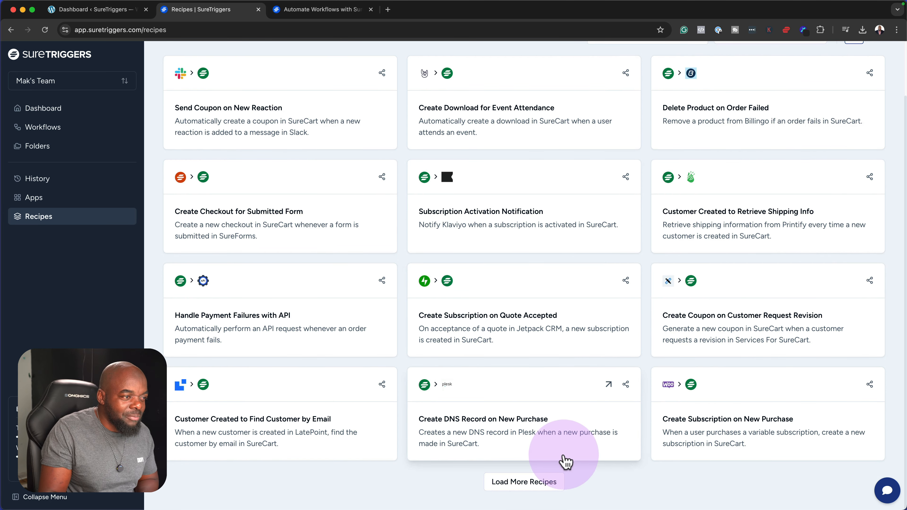
left_click(545, 482)
scroll(548, 479, "down", 10)
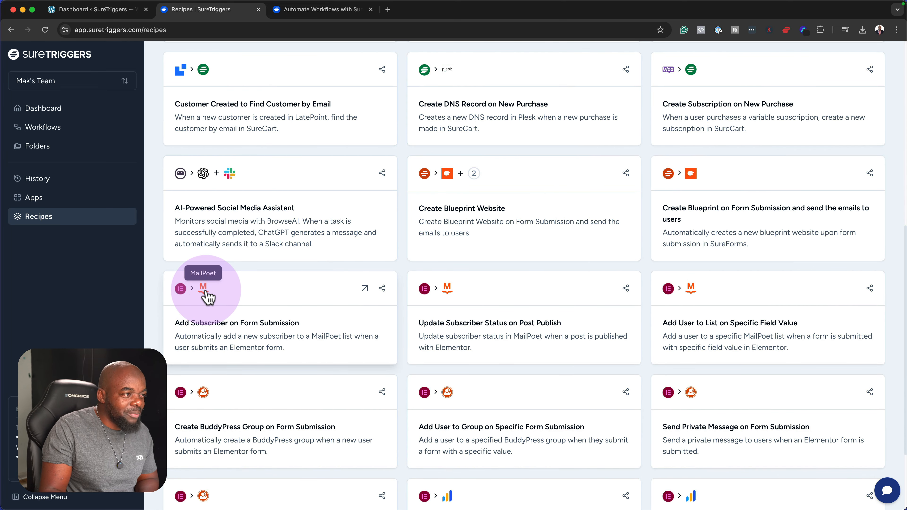
scroll(204, 396, "down", 1)
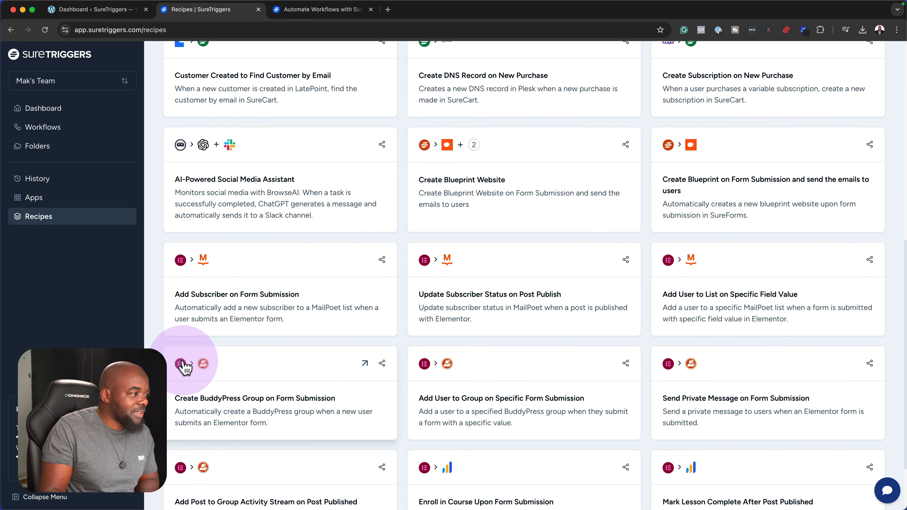
scroll(355, 421, "down", 3)
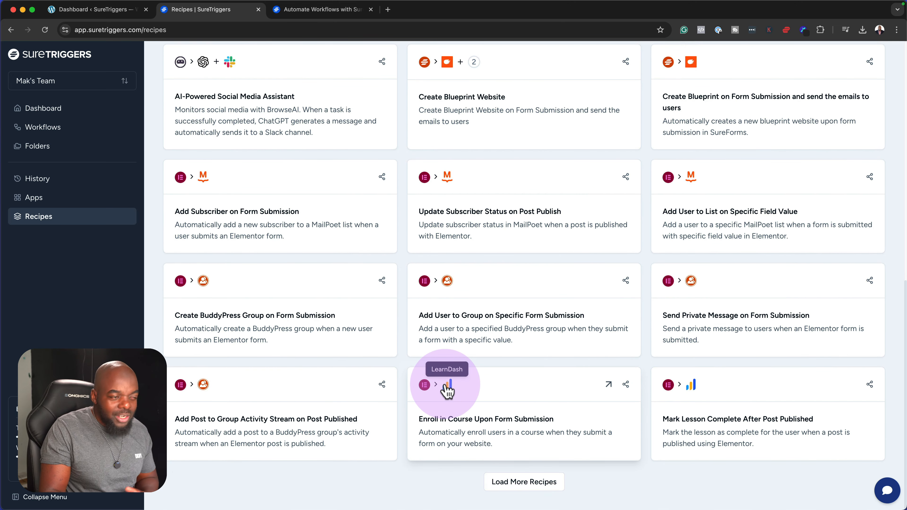
left_click(505, 483)
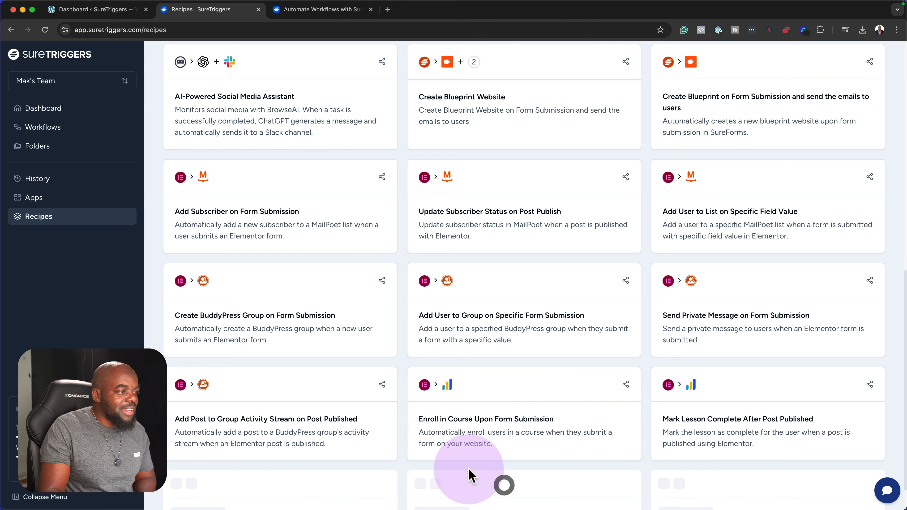
scroll(416, 463, "down", 10)
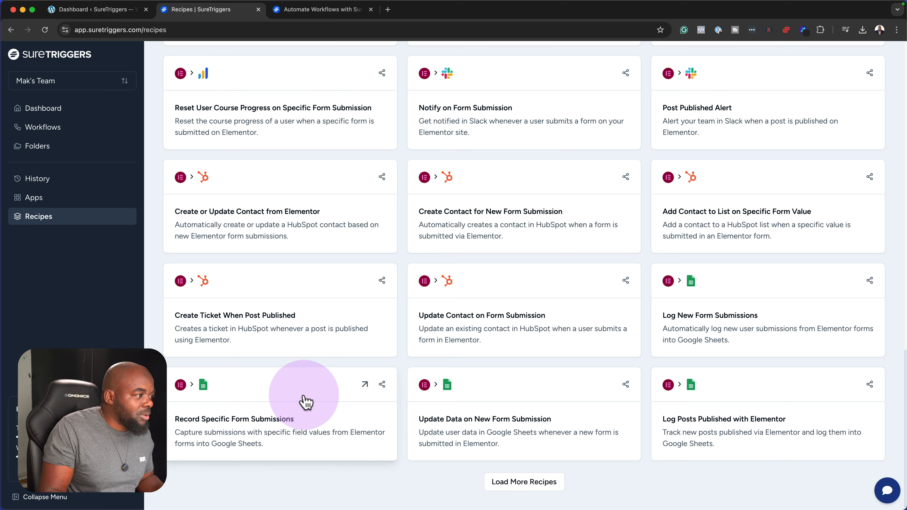
Create a workflow from the Record Specific Form Submissions recipe and view its Elementor Pro trigger settings
left_click(319, 395)
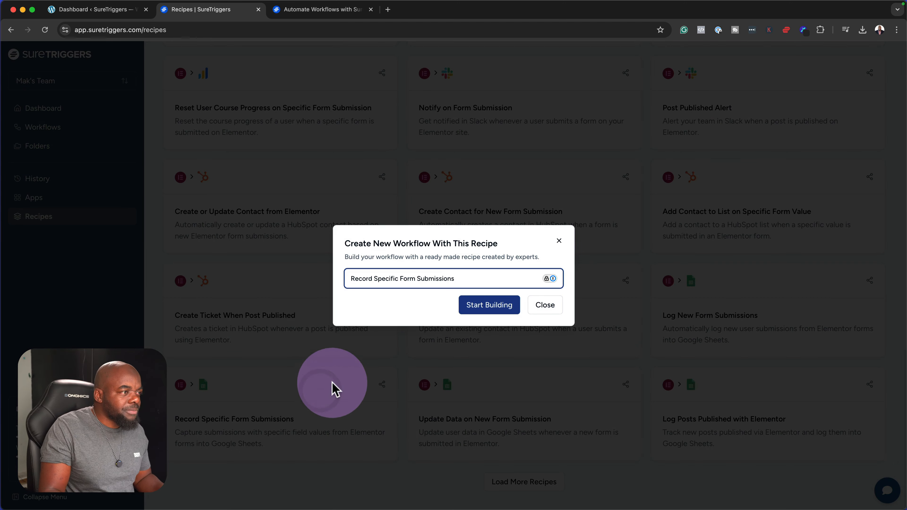
left_click(491, 306)
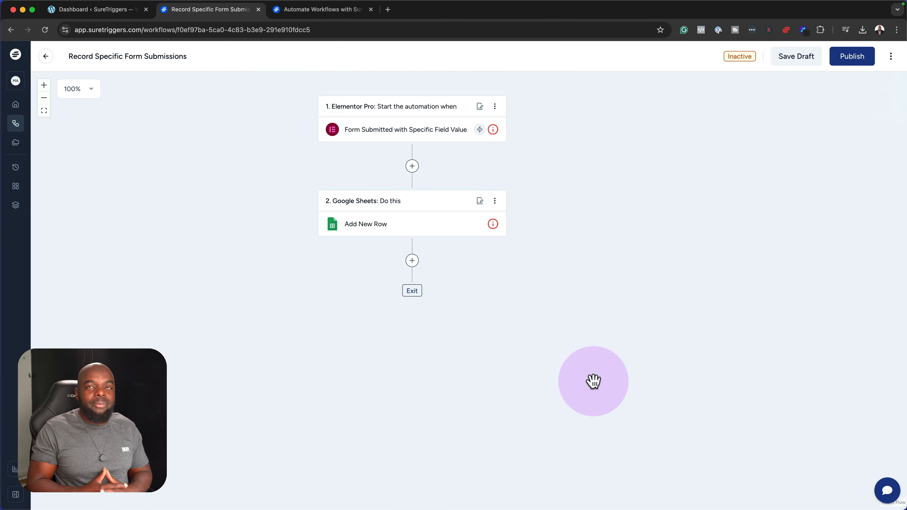
left_click(427, 129)
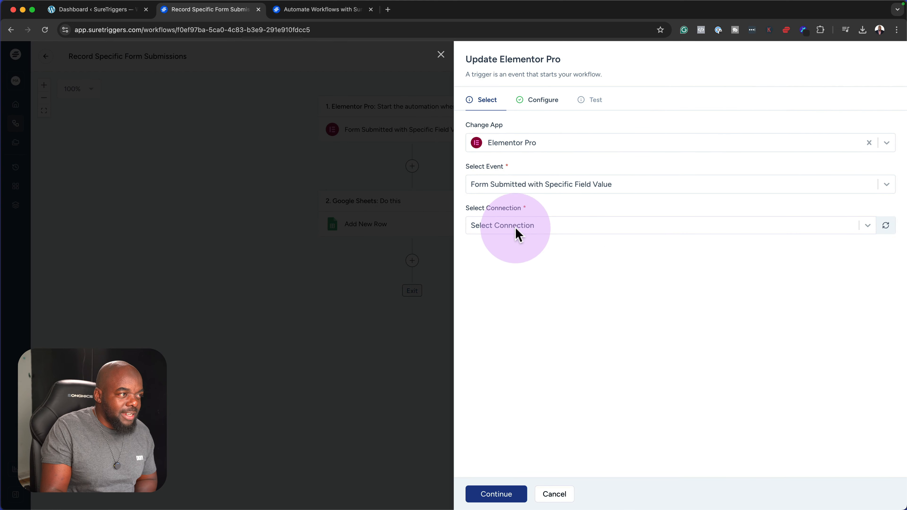
left_click(310, 313)
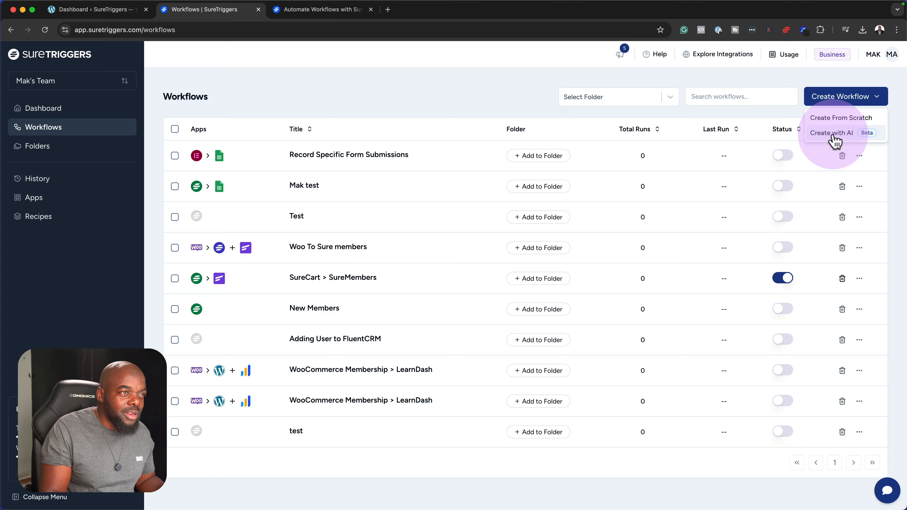
Create an AI-generated workflow from the prompt "when someone buys a product in surecart add customer to google sheets then send a whatsapp message to delivery driver"
left_click(832, 134)
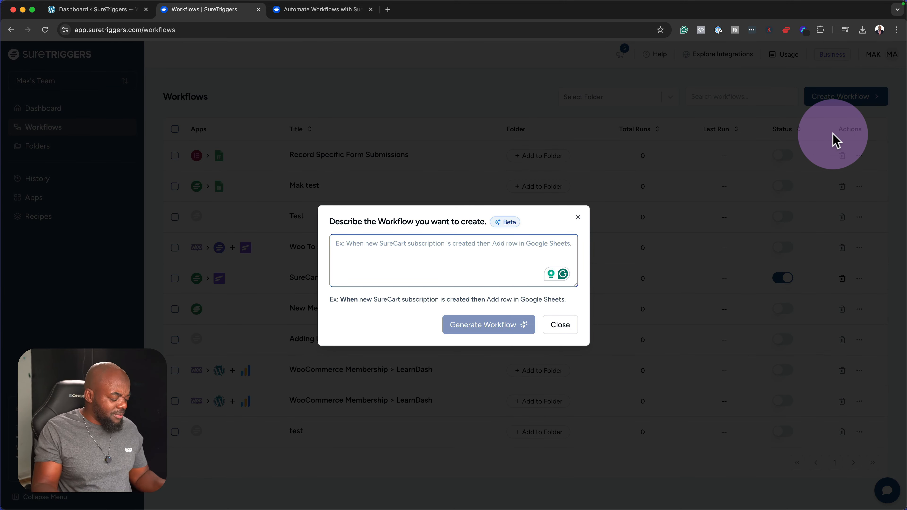
type("when someone buys product in surecart add customer to google sheets then send a whatsapp message to delivery driver")
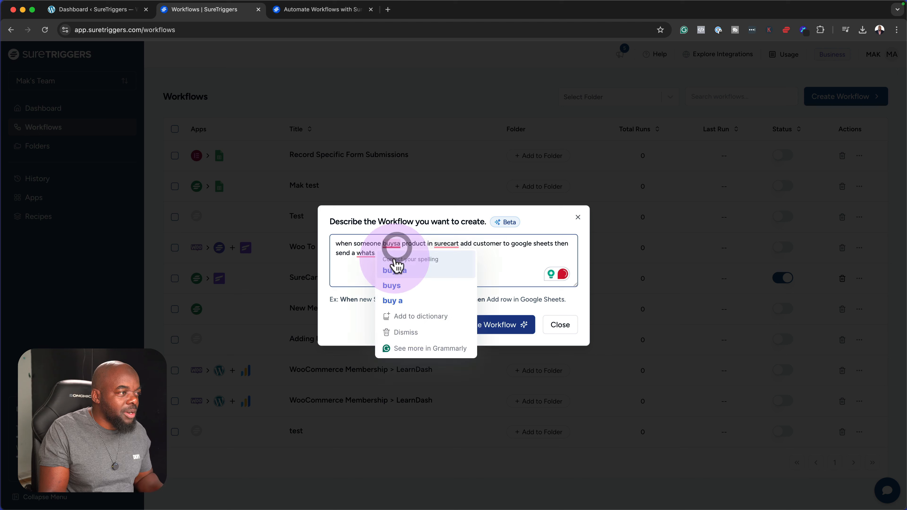
left_click(395, 260)
mouse_move(448, 245)
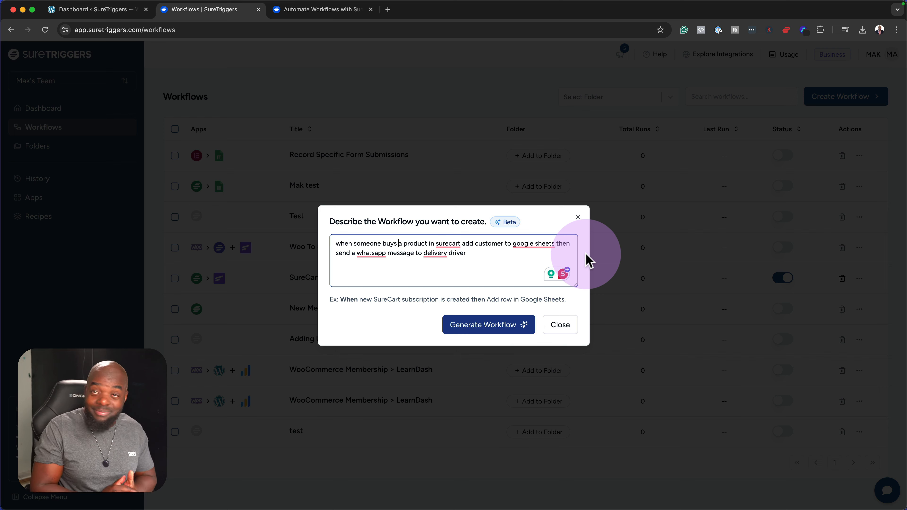
left_click(496, 330)
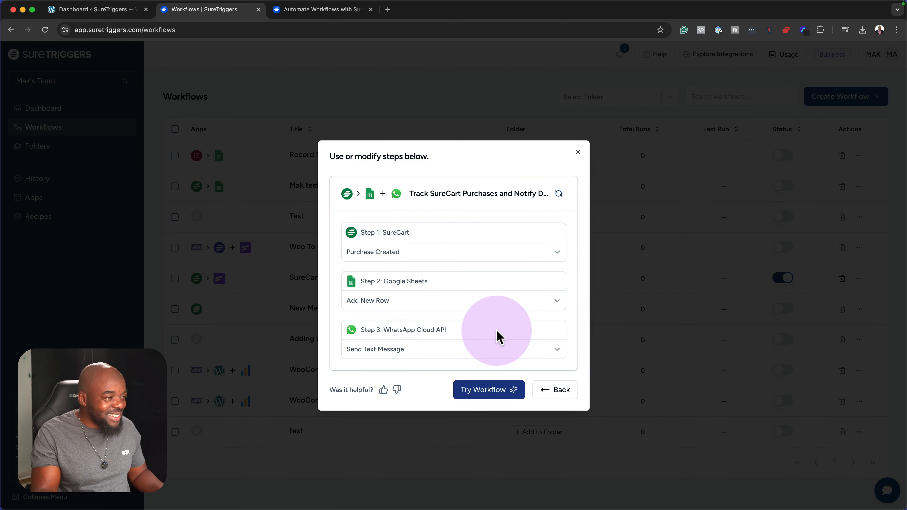
left_click(482, 390)
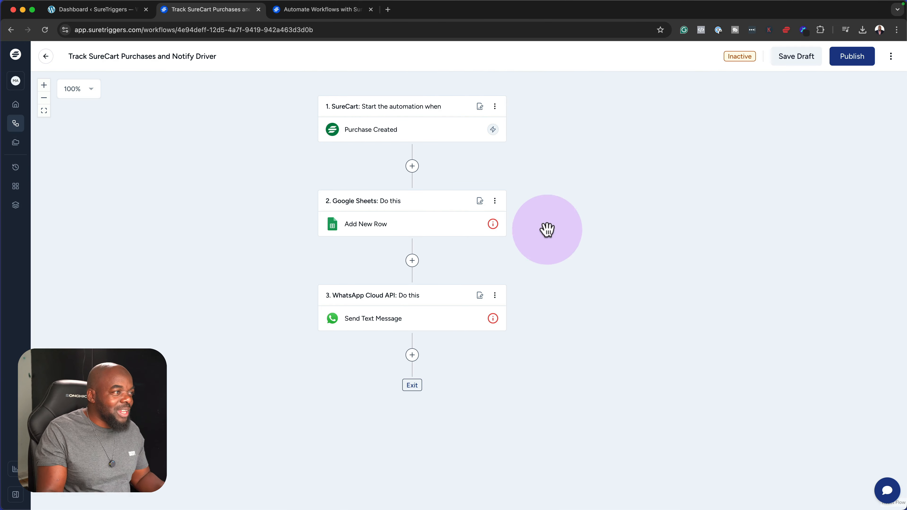
Inspect the settings of the workflow's SureCart trigger and its Google Sheets action
left_click(397, 136)
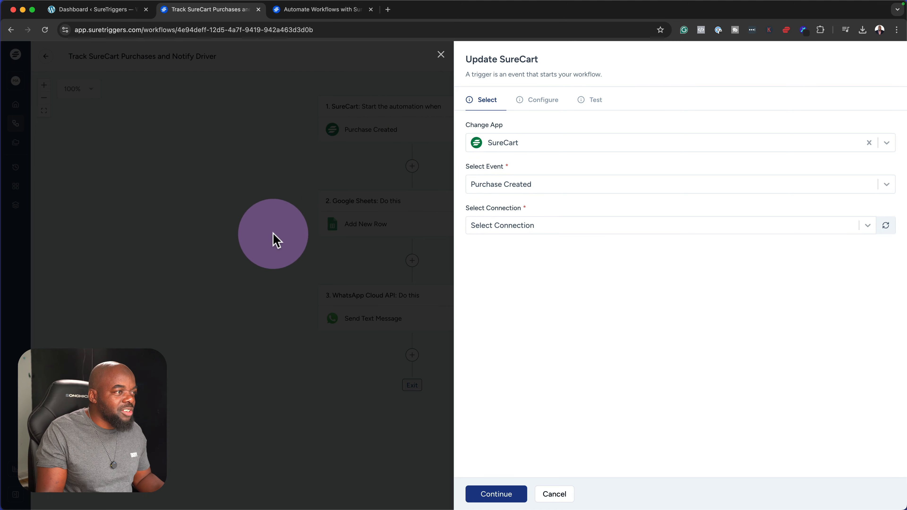
left_click(274, 234)
left_click(410, 229)
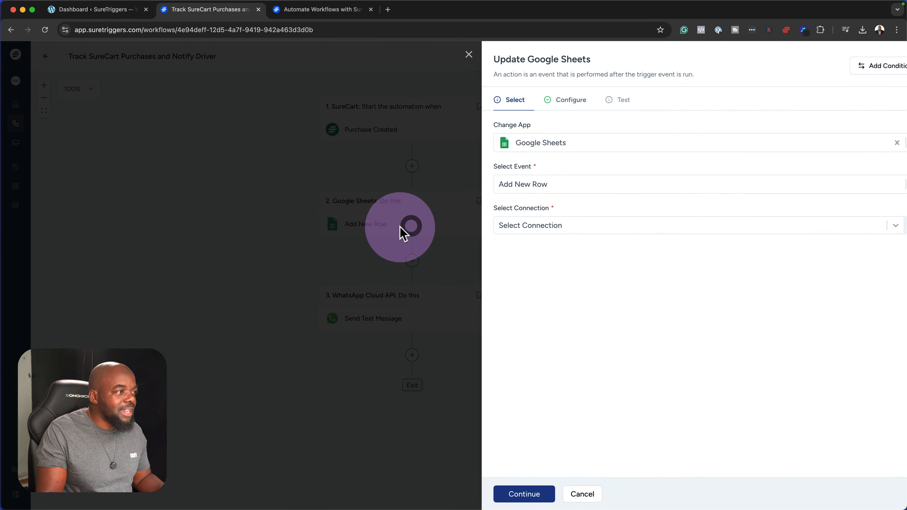
left_click(225, 288)
Inspect the WhatsApp Cloud API action, keep Send Text Message as its event, and view the fields required for a new connection
left_click(375, 318)
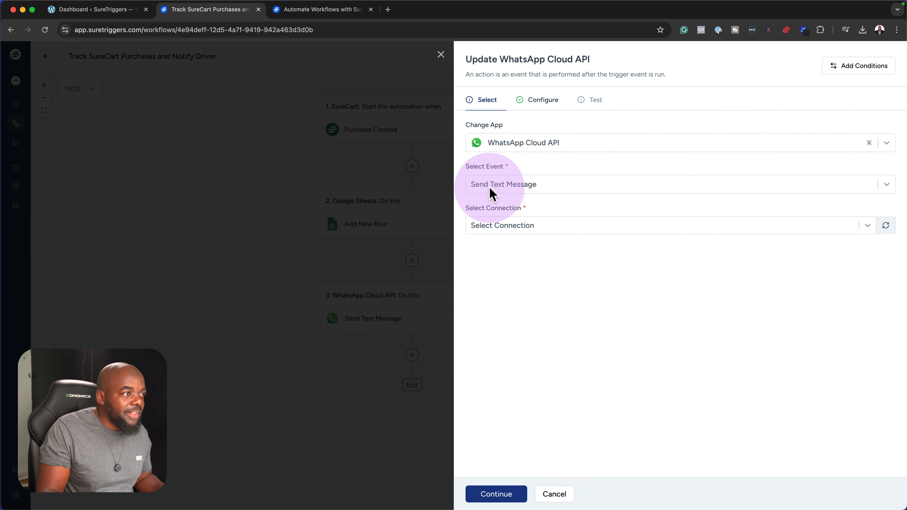
left_click(503, 185)
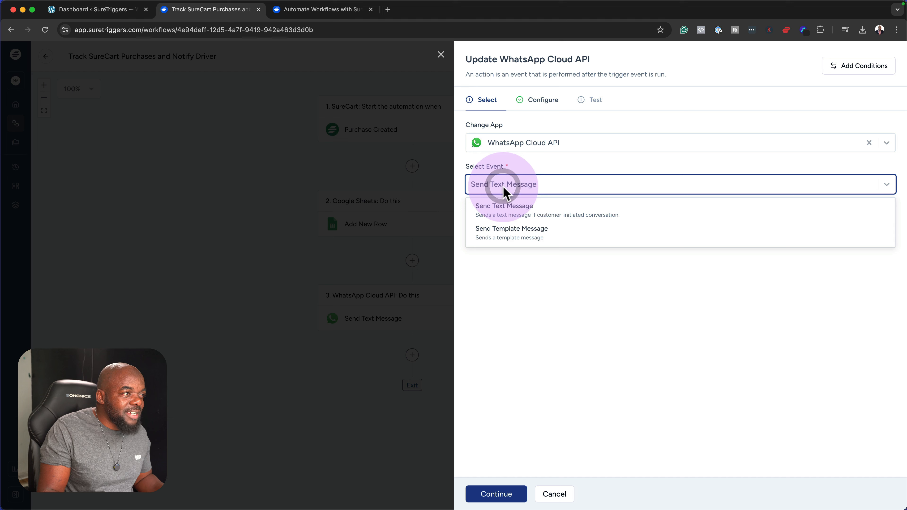
left_click(542, 208)
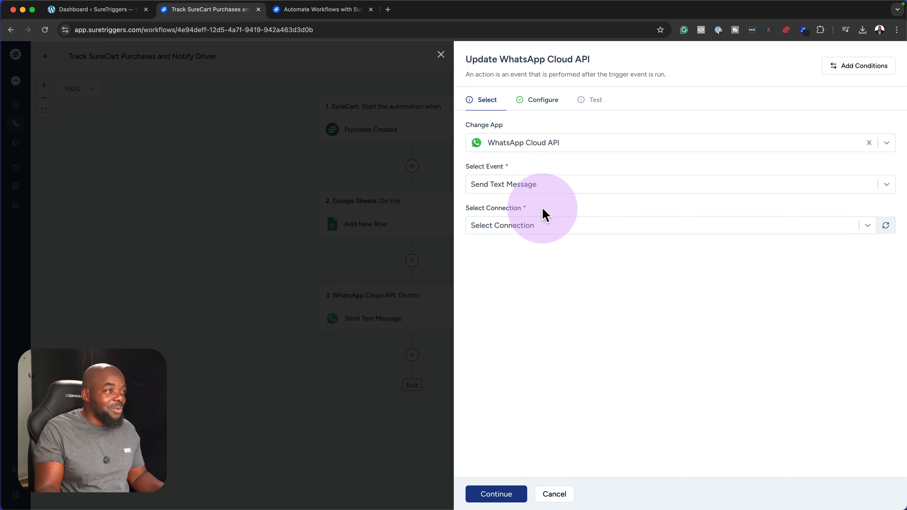
left_click(523, 229)
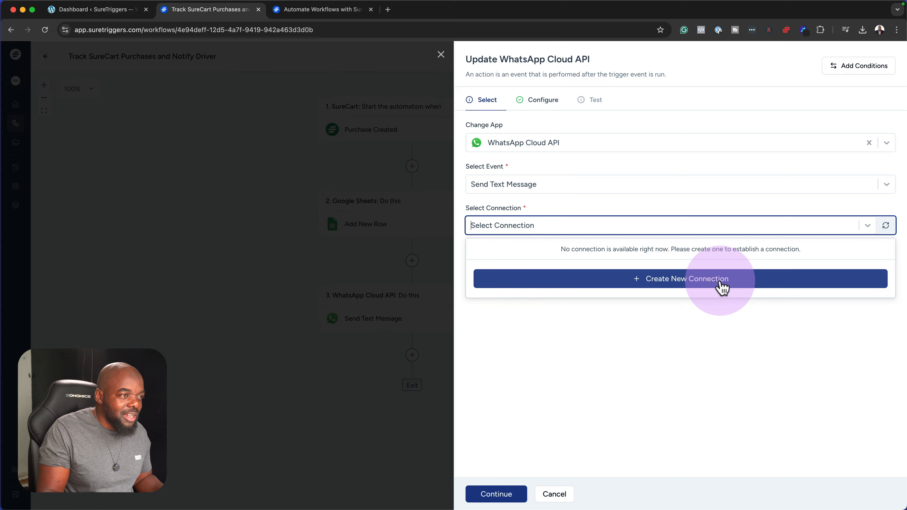
left_click(721, 282)
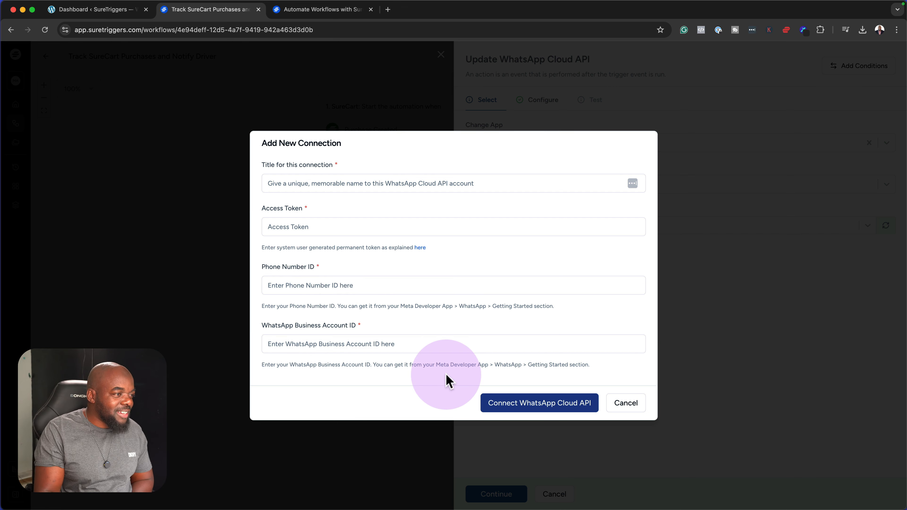
left_click(625, 404)
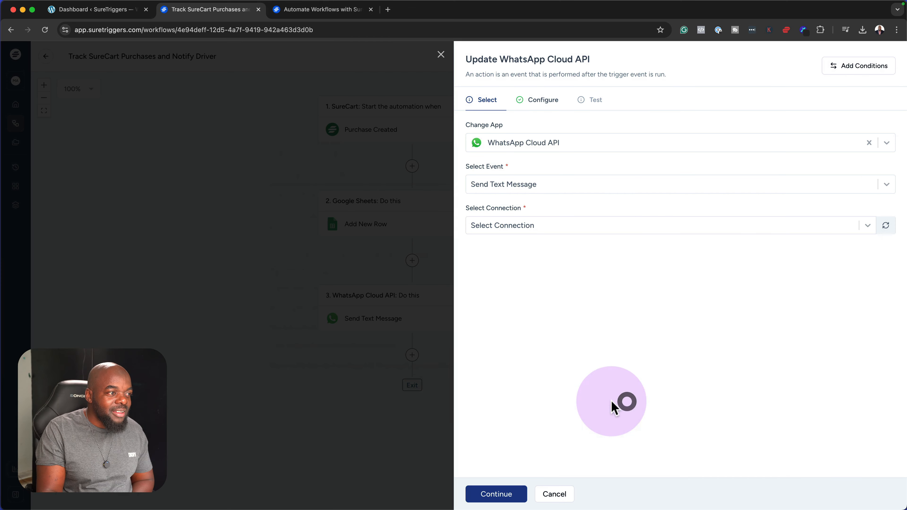
left_click(274, 407)
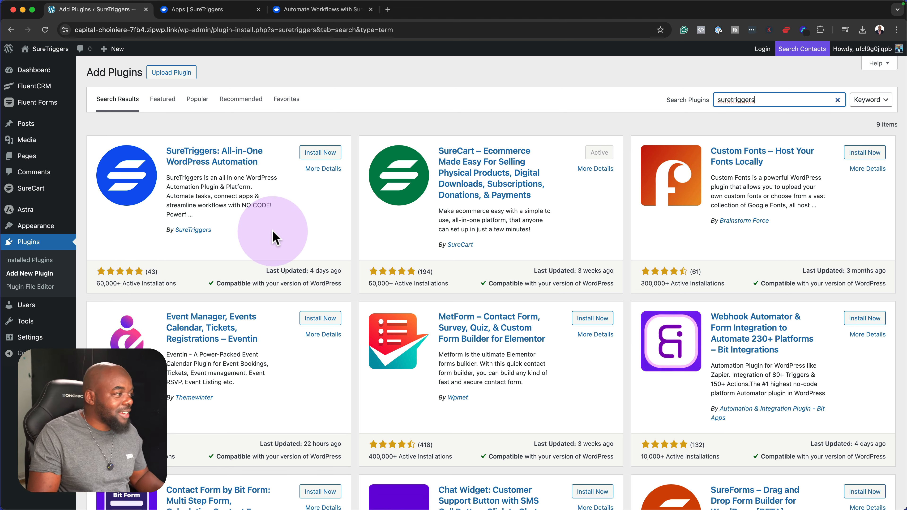
Install and activate the SureTriggers plugin in WordPress and authorize its connection to the SureTriggers account
left_click(331, 153)
left_click(324, 153)
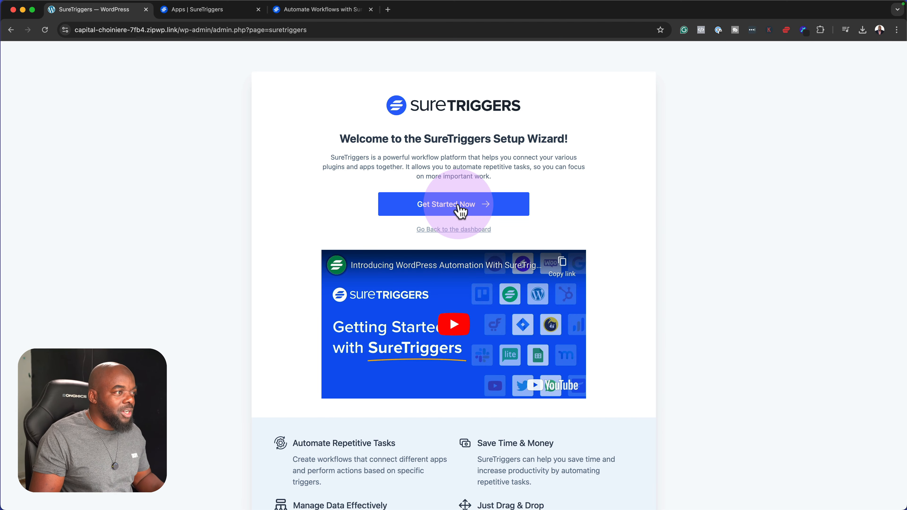
left_click(461, 210)
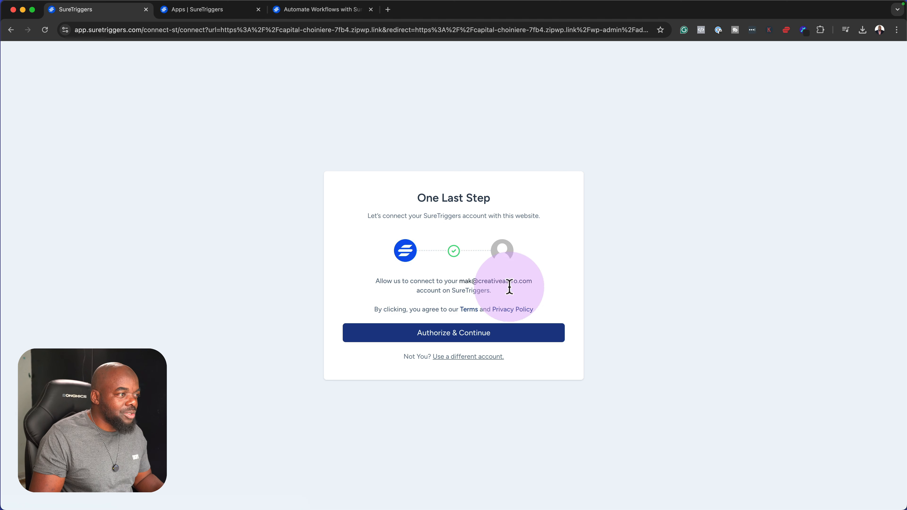
left_click(467, 337)
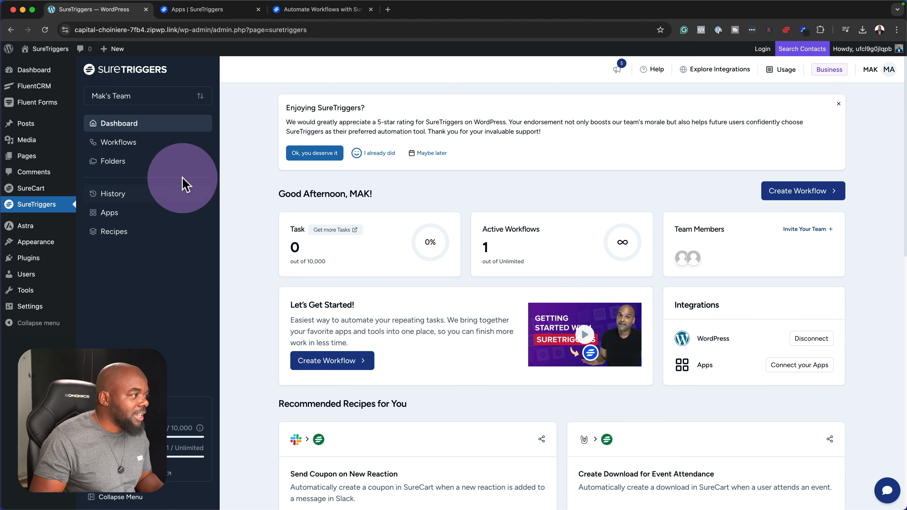
Compare the workflow list in the WordPress plugin with the one in the web app, and return to the plugin's dashboard
left_click(143, 143)
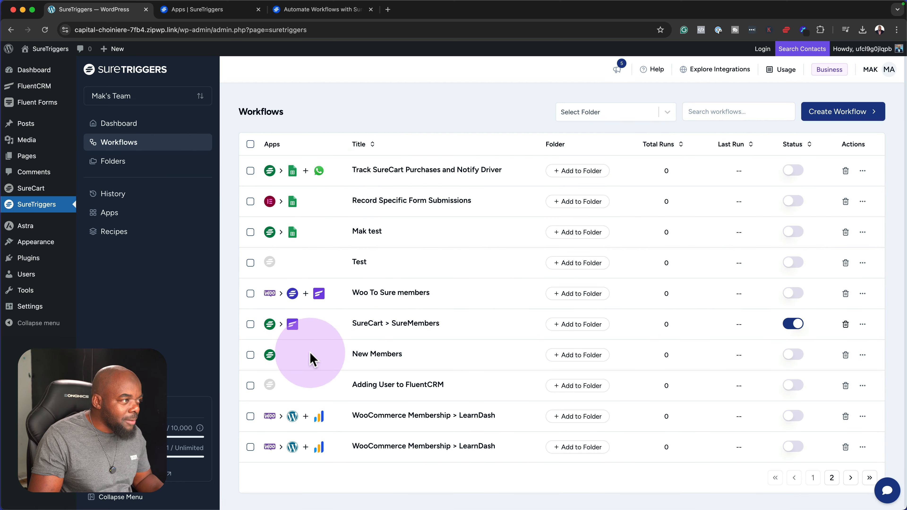
left_click(225, 11)
left_click(55, 128)
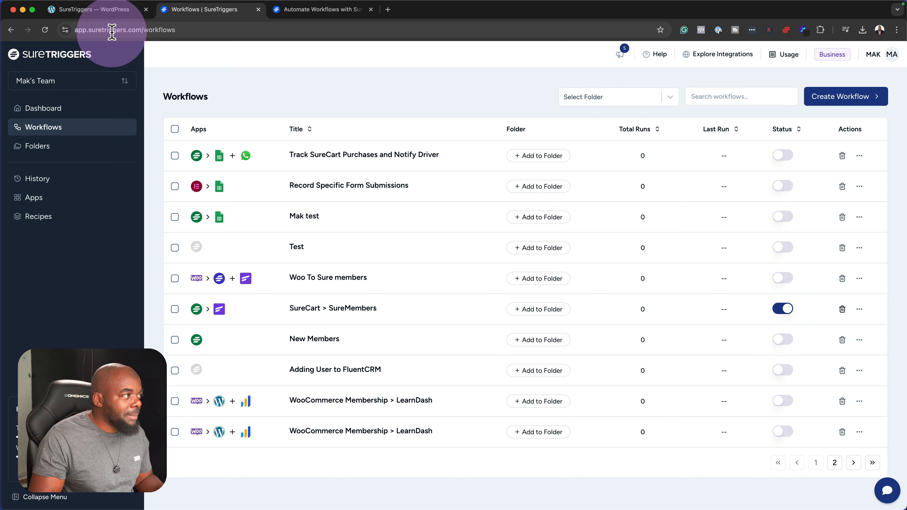
left_click(108, 9)
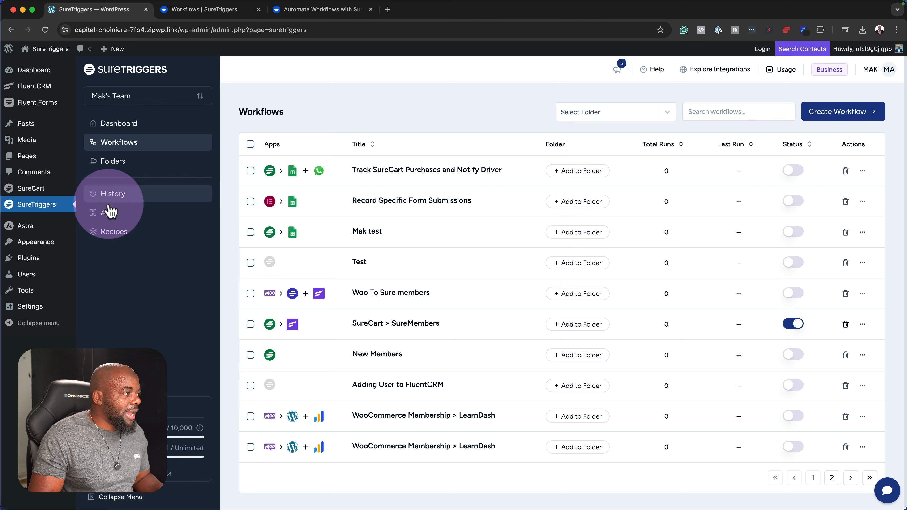
left_click(132, 123)
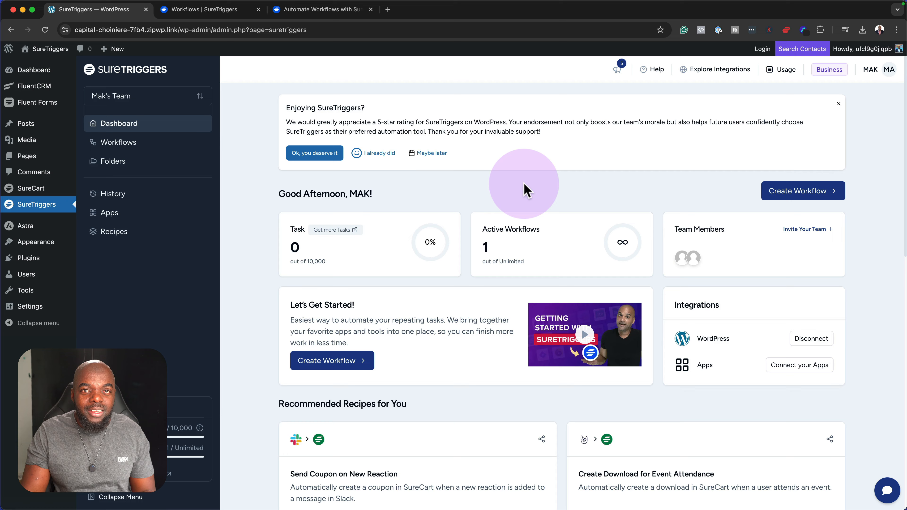
Examine the WordPress connections among the web app's connected apps and view the rename option for the capital-choiniere connection without renaming it
left_click(94, 207)
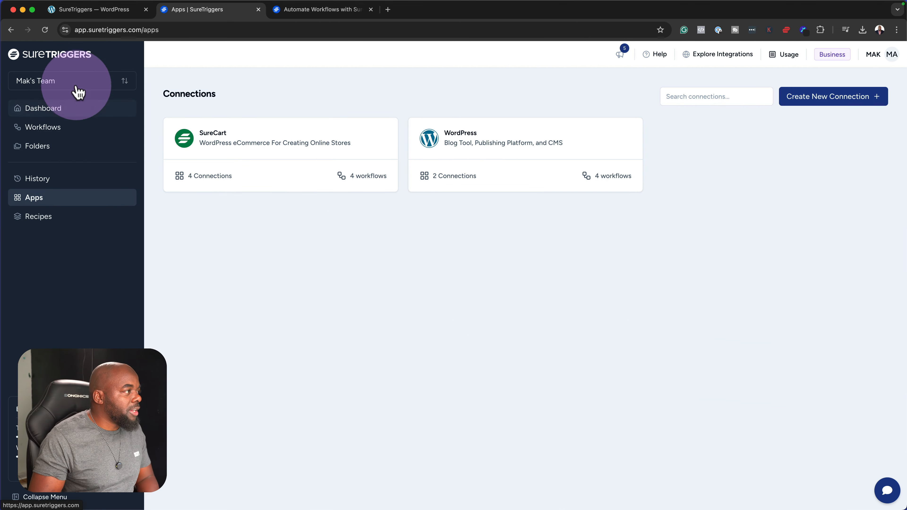
left_click(78, 197)
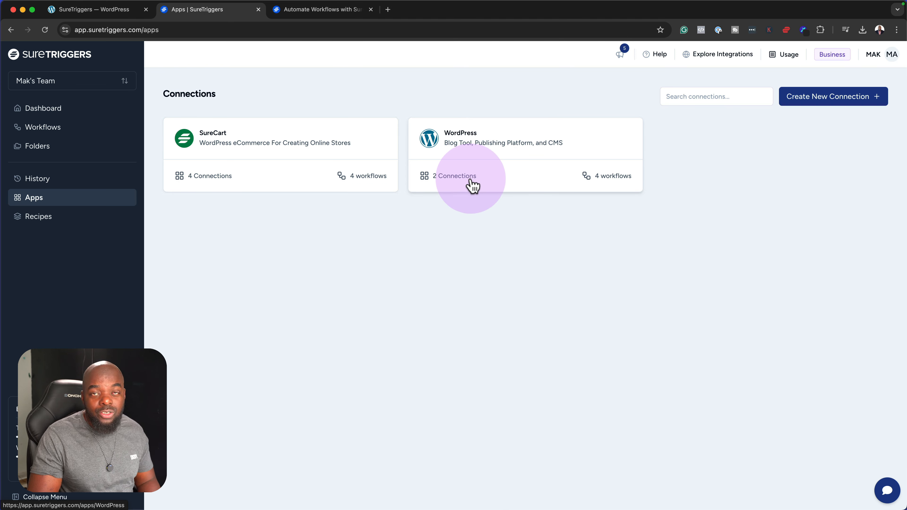
left_click(478, 185)
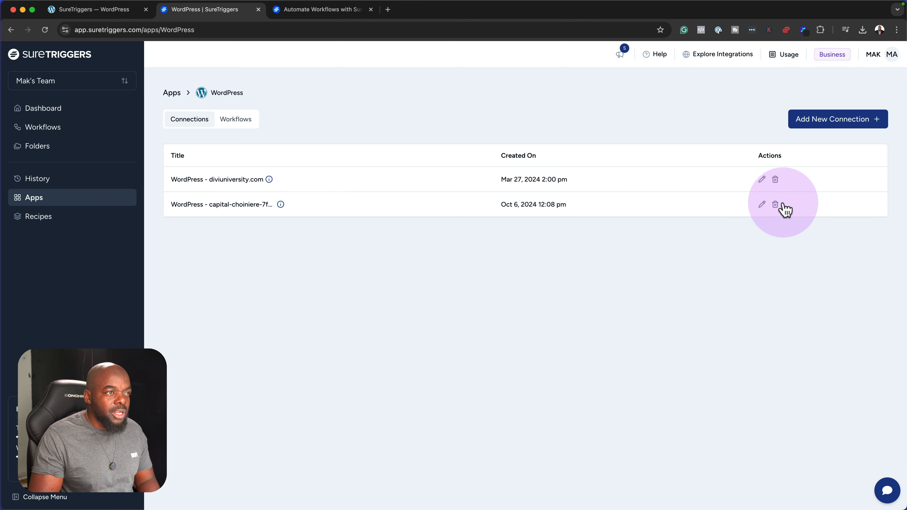
left_click(762, 204)
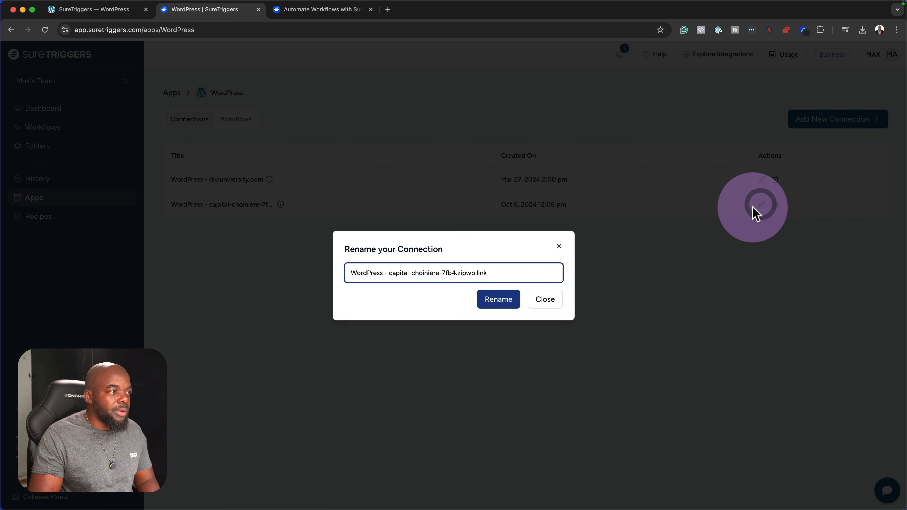
left_click(558, 248)
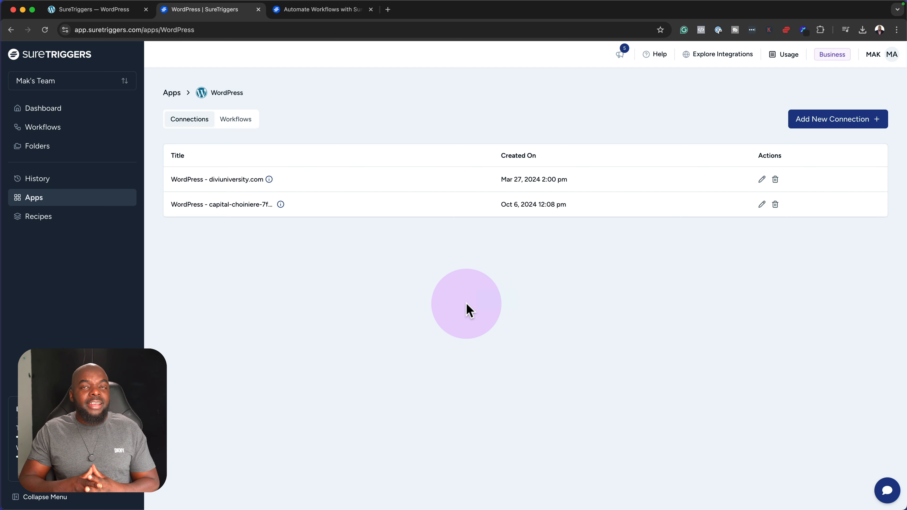
Review the workflows that use the WordPress app, including their folders, run counts and statuses
left_click(244, 120)
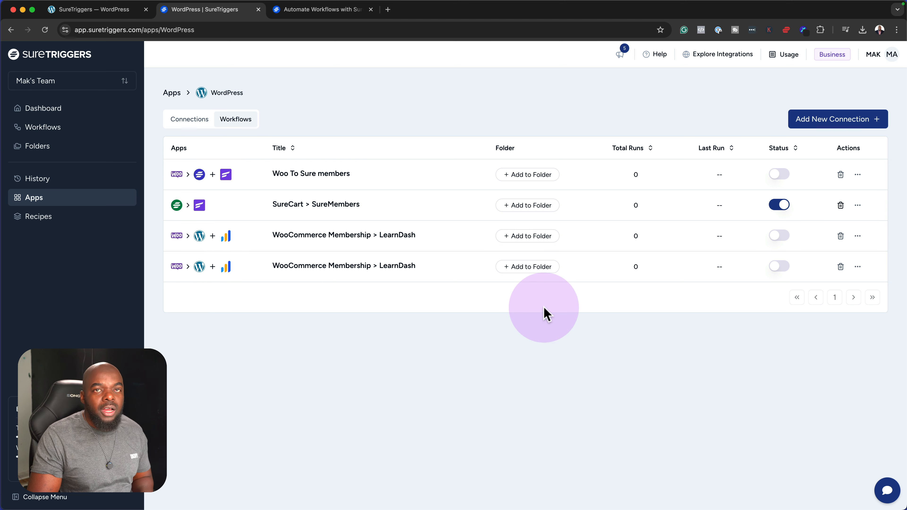
left_click(780, 175)
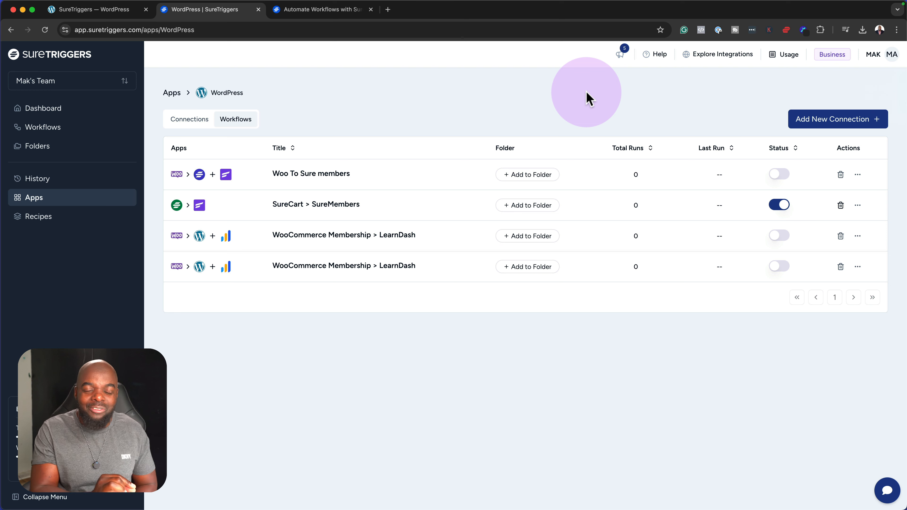
Explore the SureTriggers integrations directory and look through the recently launched apps
left_click(724, 62)
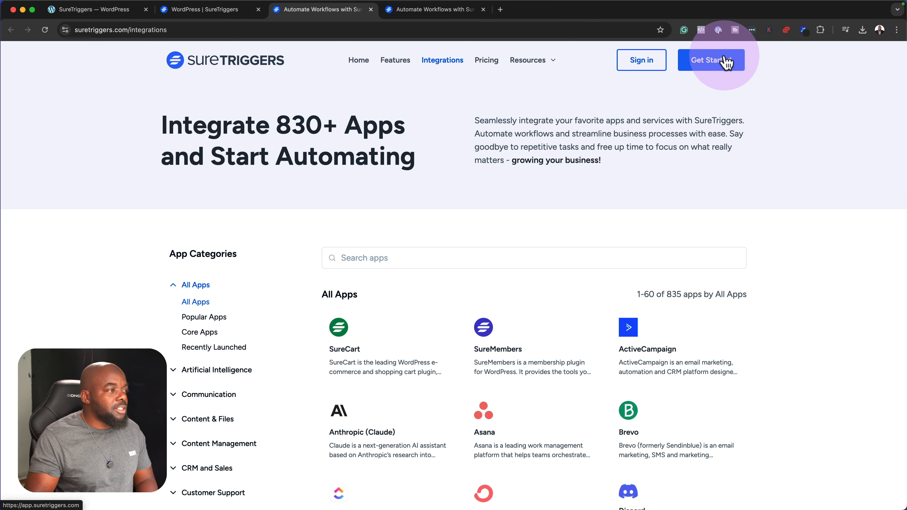
scroll(431, 302, "down", 2)
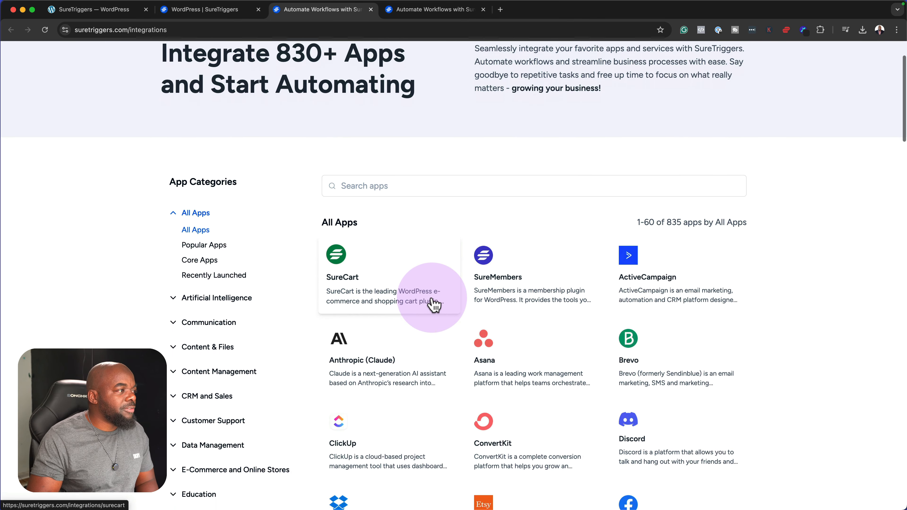
scroll(432, 302, "down", 2)
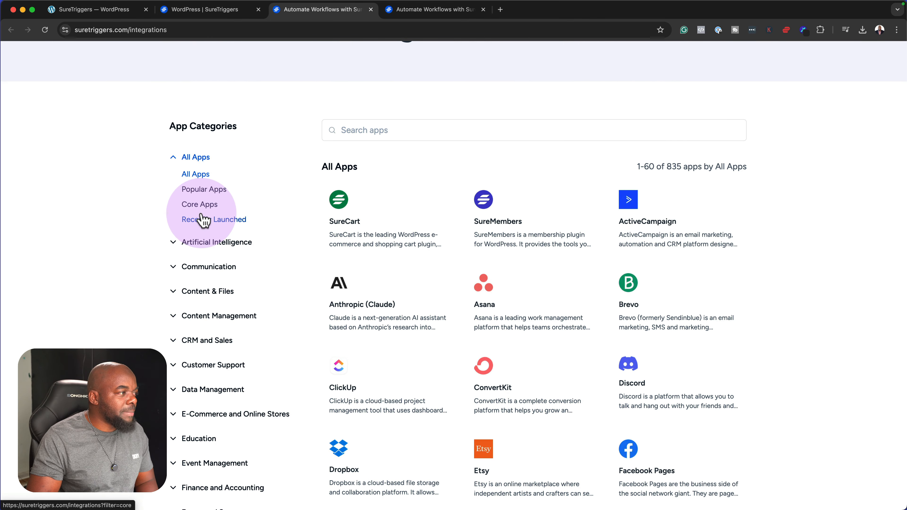
left_click(245, 224)
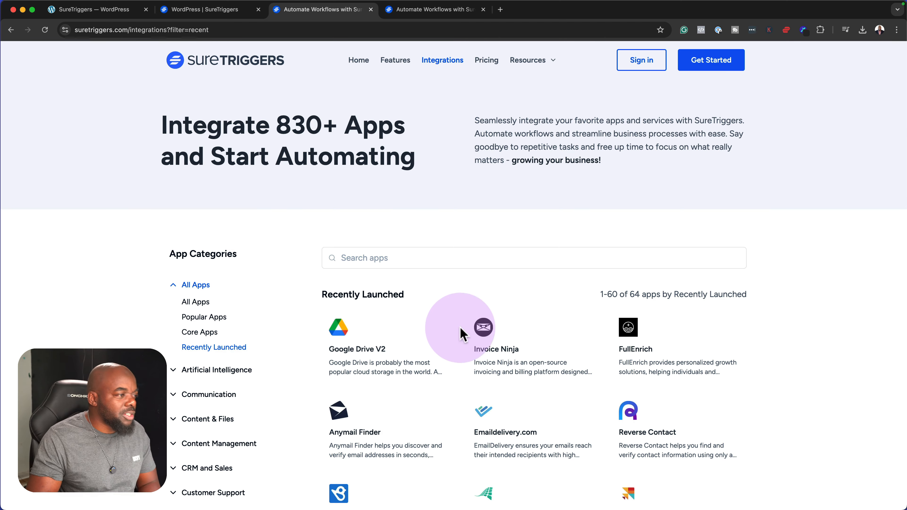
scroll(479, 332, "down", 2)
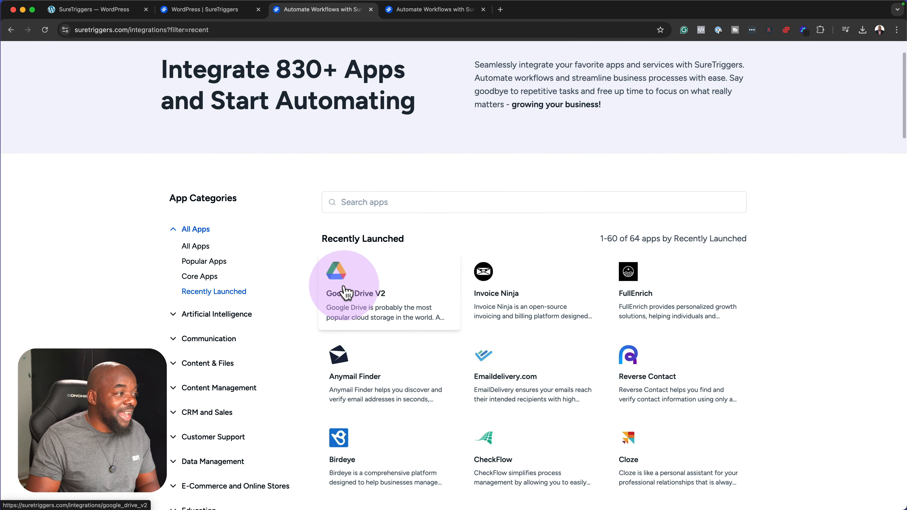
scroll(557, 368, "down", 20)
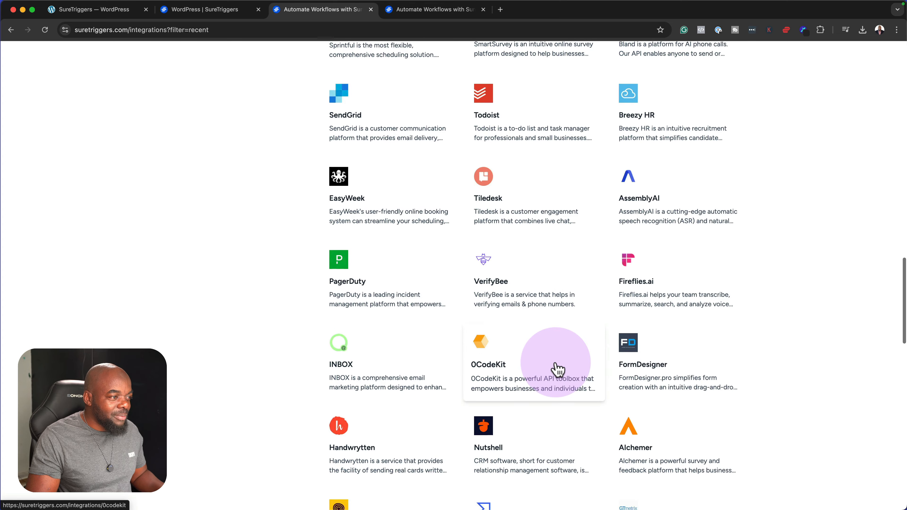
scroll(557, 369, "down", 5)
scroll(556, 368, "up", 20)
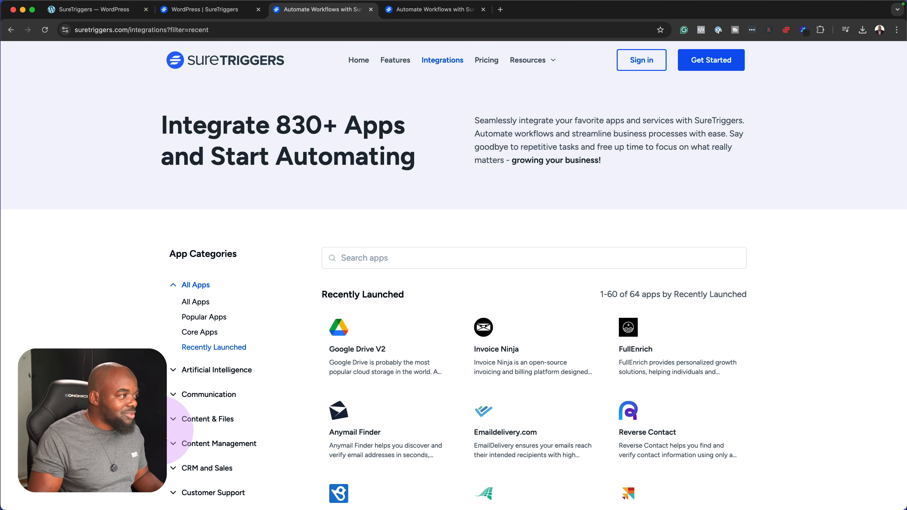
Browse the app categories and examine the Online Courses integrations within Education
scroll(175, 428, "down", 8)
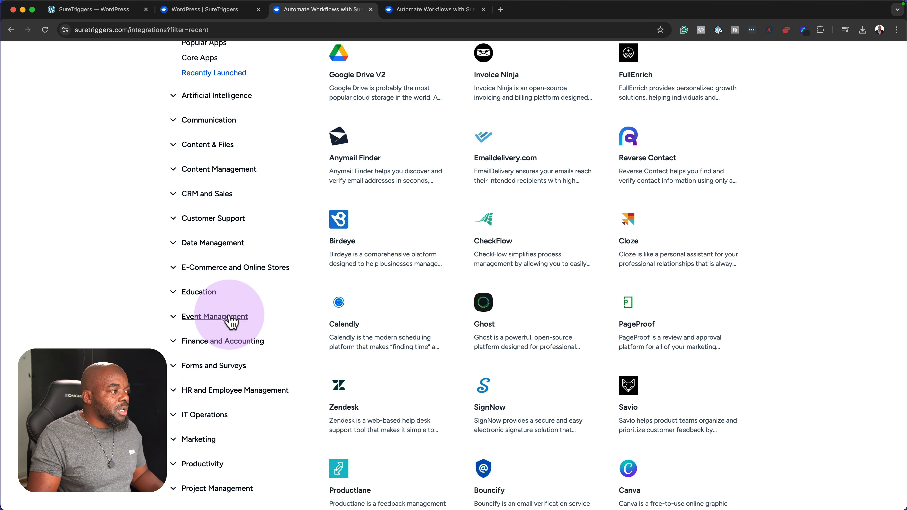
left_click(195, 293)
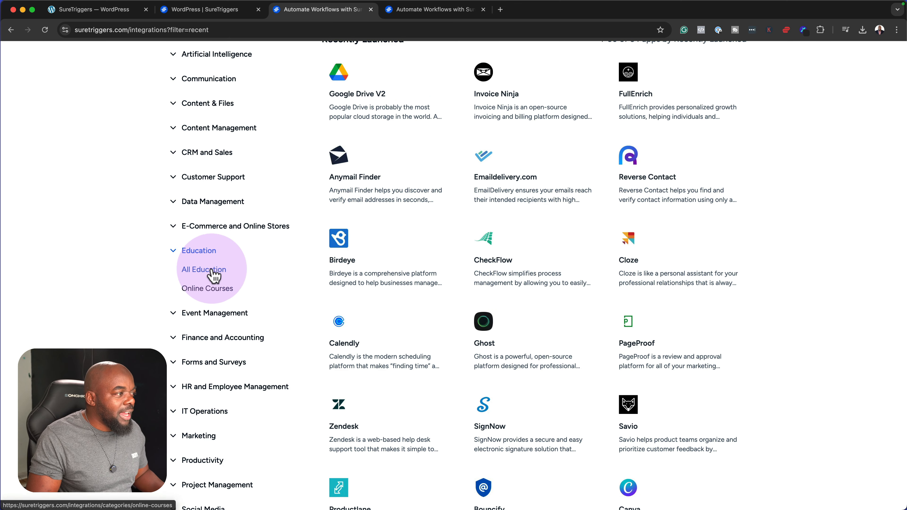
left_click(206, 292)
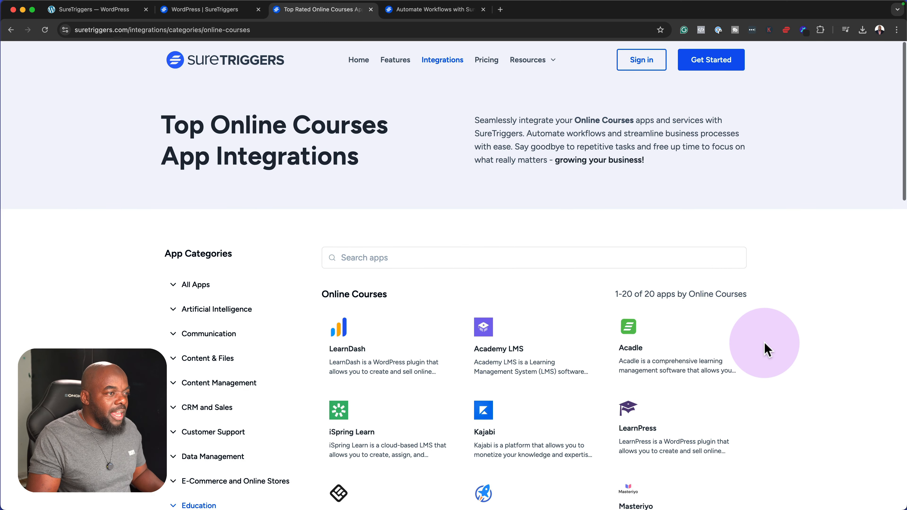
scroll(765, 348, "down", 3)
scroll(765, 349, "down", 6)
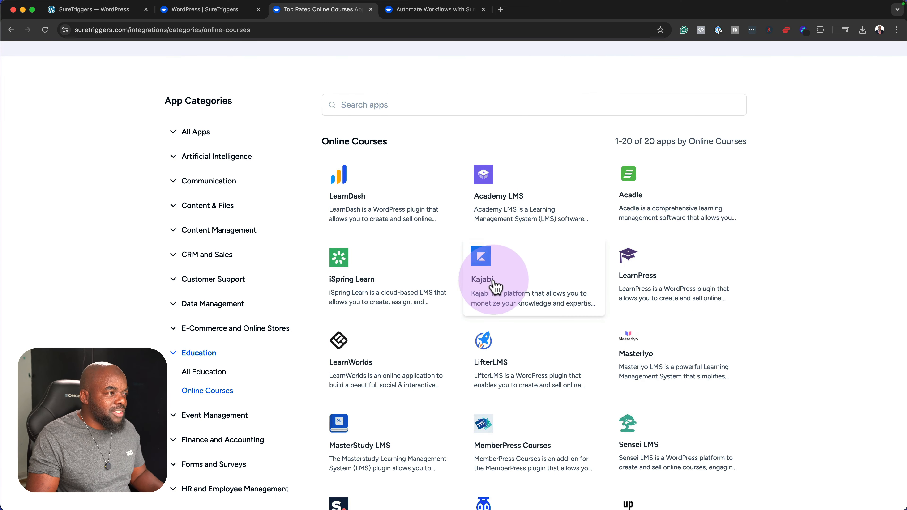
scroll(597, 388, "down", 8)
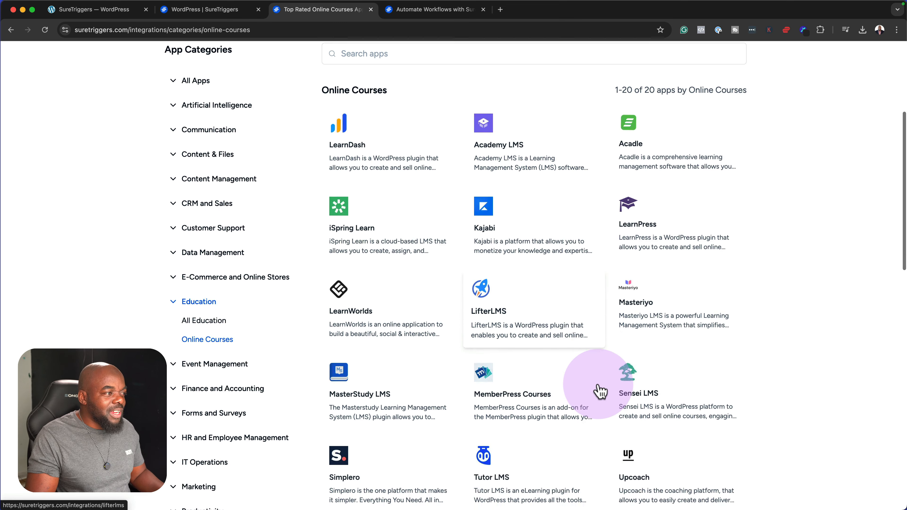
scroll(600, 391, "down", 15)
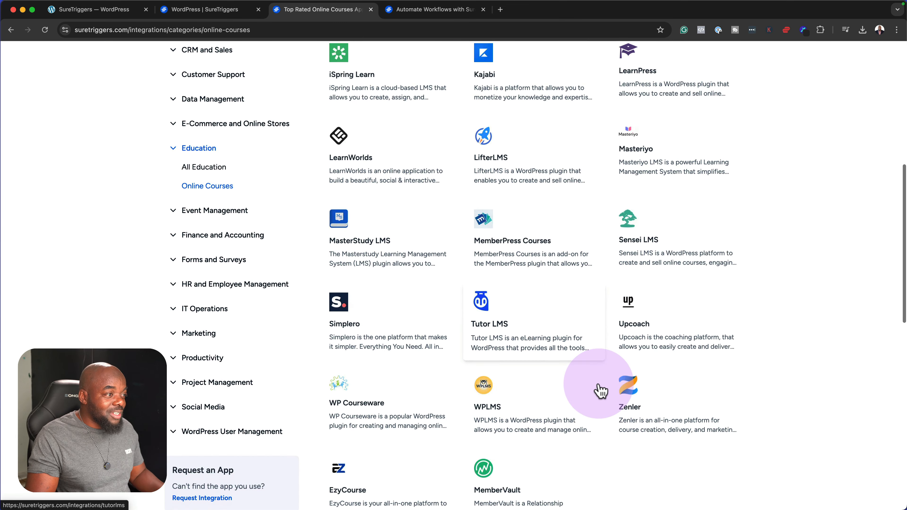